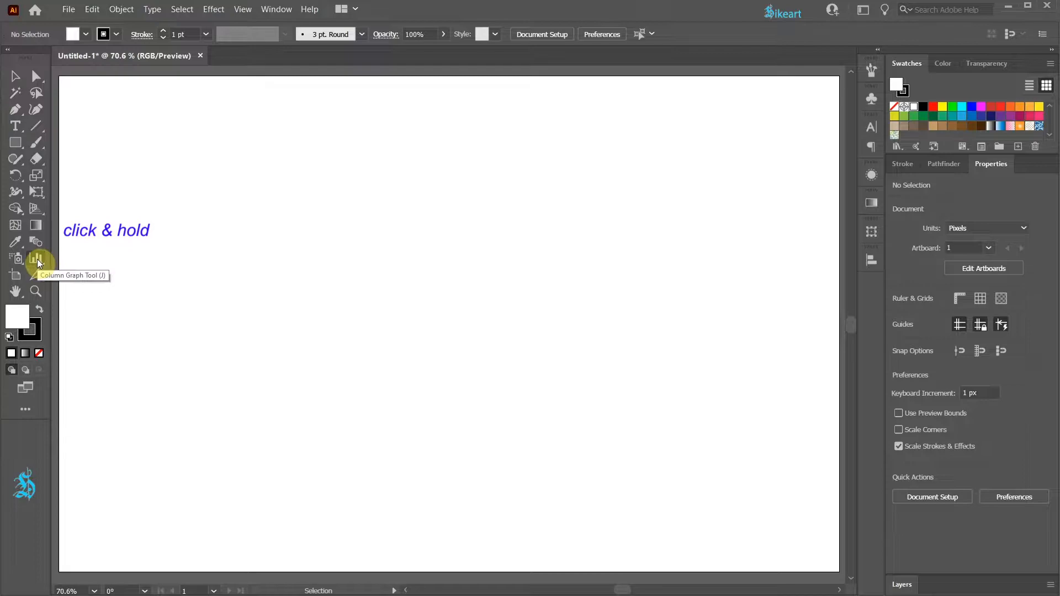
Step: Draw a column graph over the left and middle part of the artboard with the Column Graph Tool
left_click(37, 259)
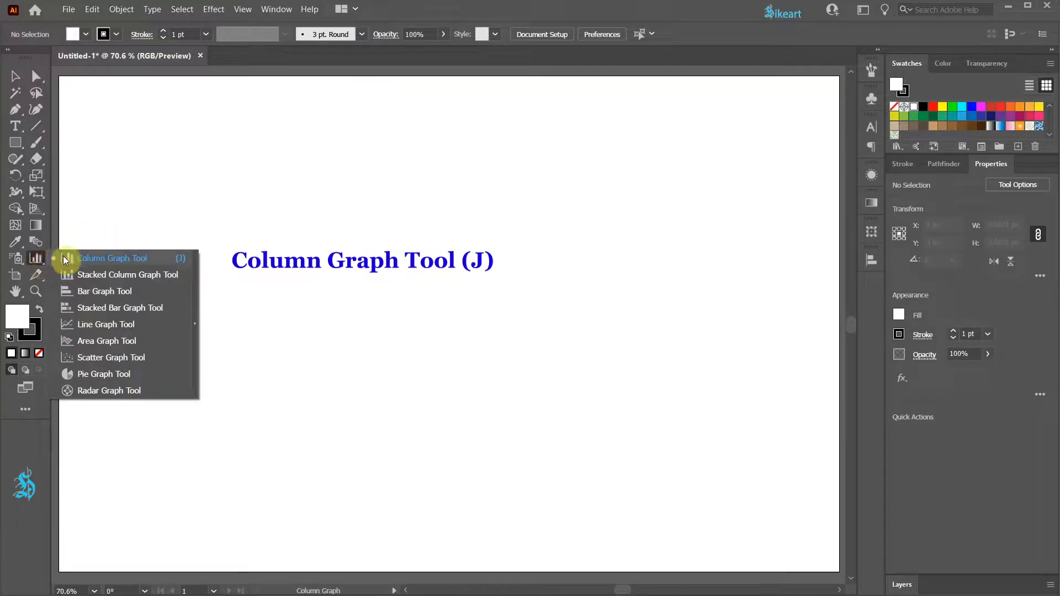
key("j")
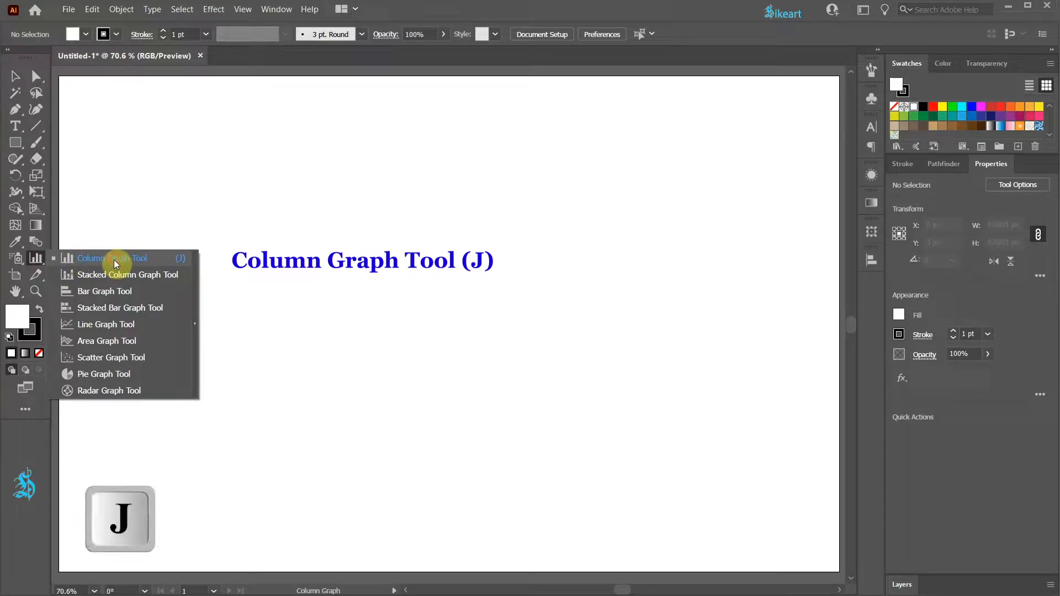
left_click(113, 259)
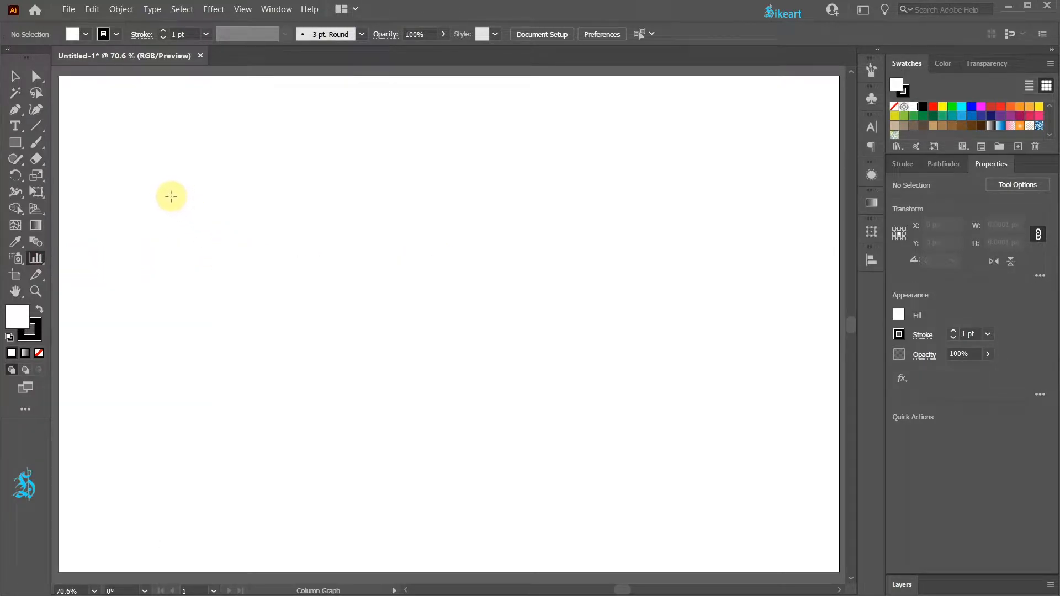
mouse_move(169, 191)
left_mouse_down()
mouse_move(376, 366)
mouse_move(505, 451)
mouse_move(563, 463)
left_mouse_up()
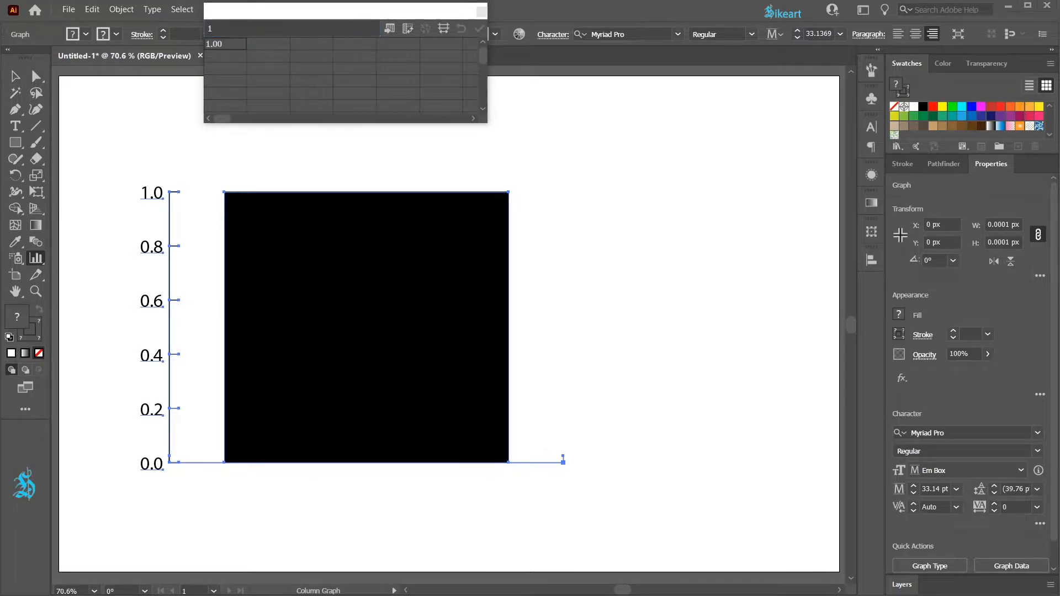
Step: Switch to the Excel workbook Favorite Ice Cream Flavor and copy the flavor names and values in A2:E3
left_click_drag(1059, 115, 690, 160)
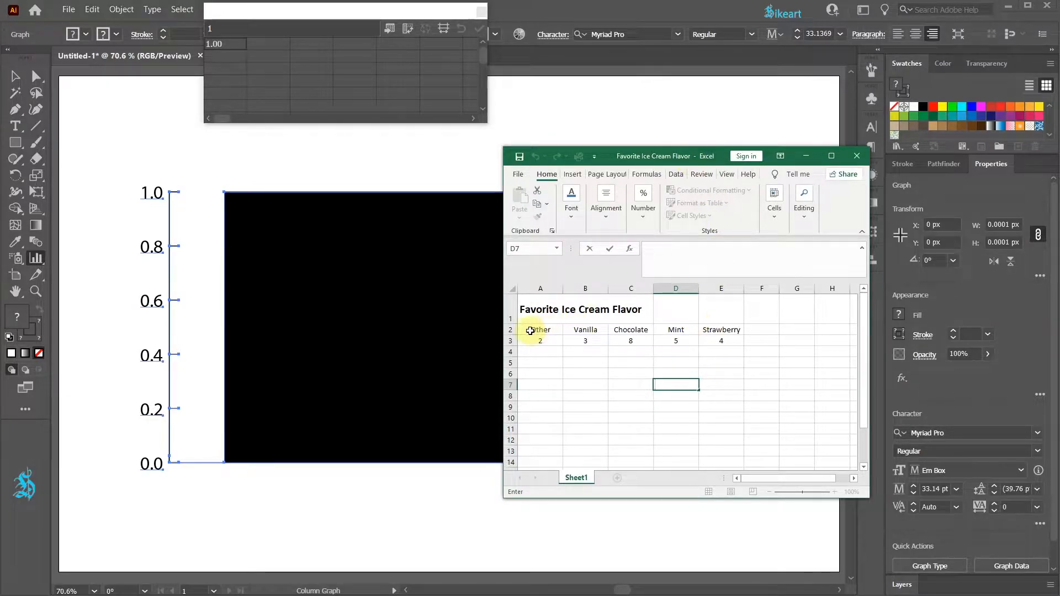
left_click(533, 332)
left_click_drag(549, 336, 712, 336)
key("ctrl+c")
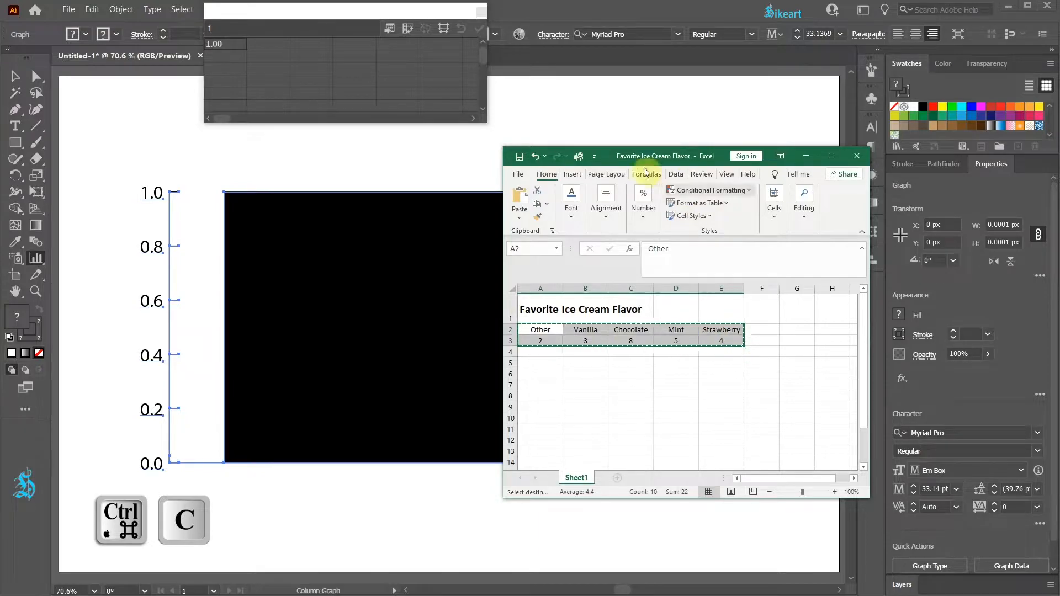
left_click_drag(633, 157, 1059, 112)
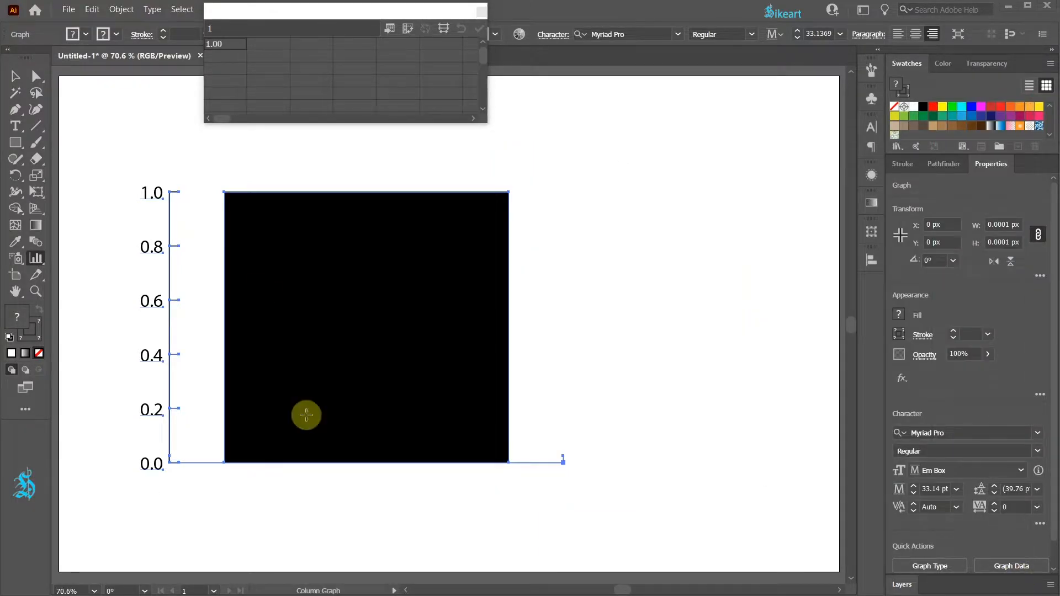
Step: Paste the copied flavor data into the graph's data sheet from its first cell, apply it and close the sheet
left_click(227, 46)
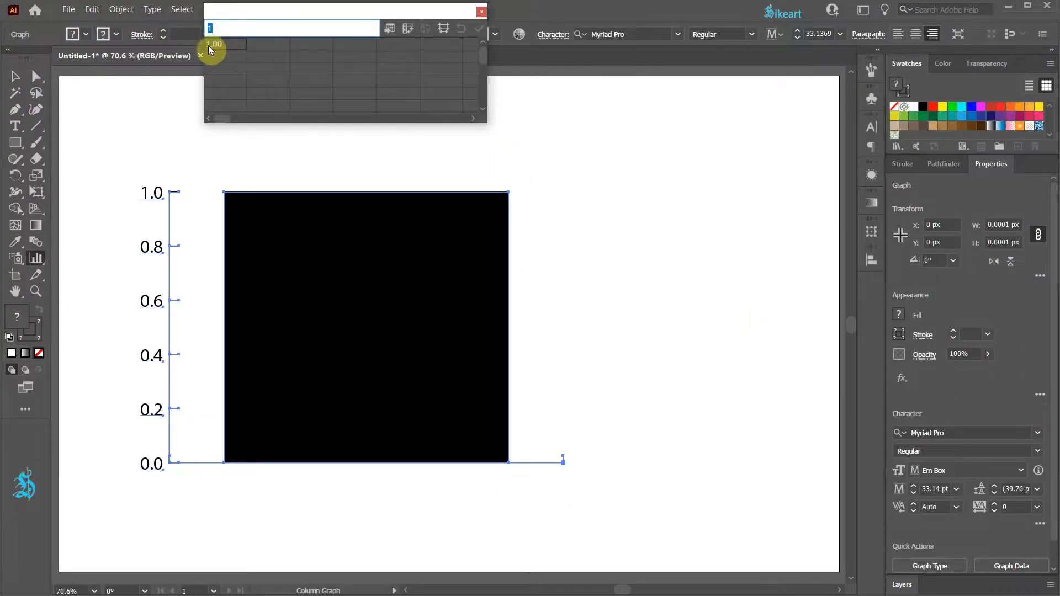
key("ctrl+v")
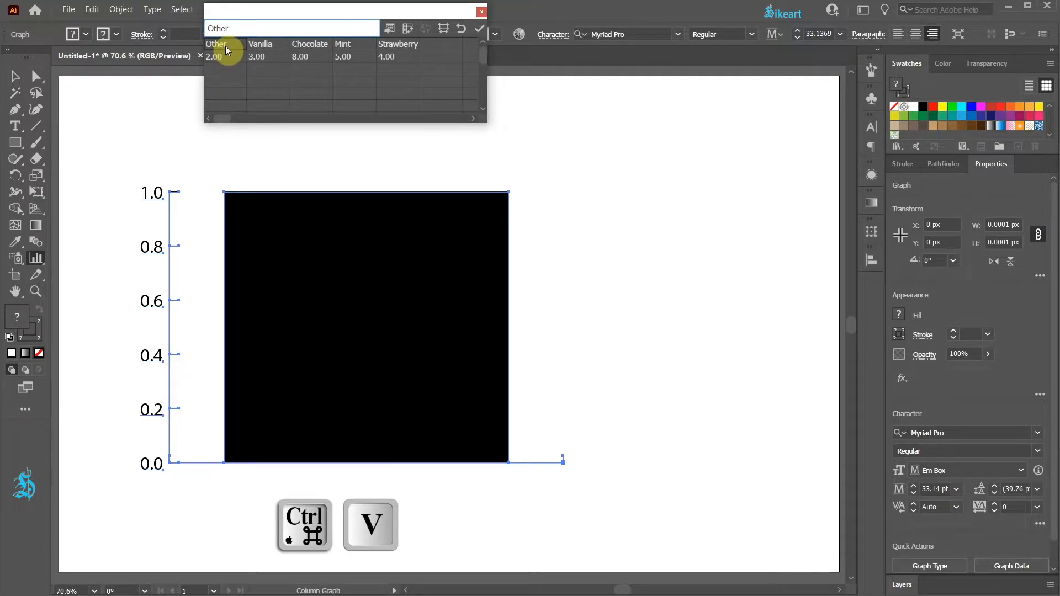
left_click(475, 31)
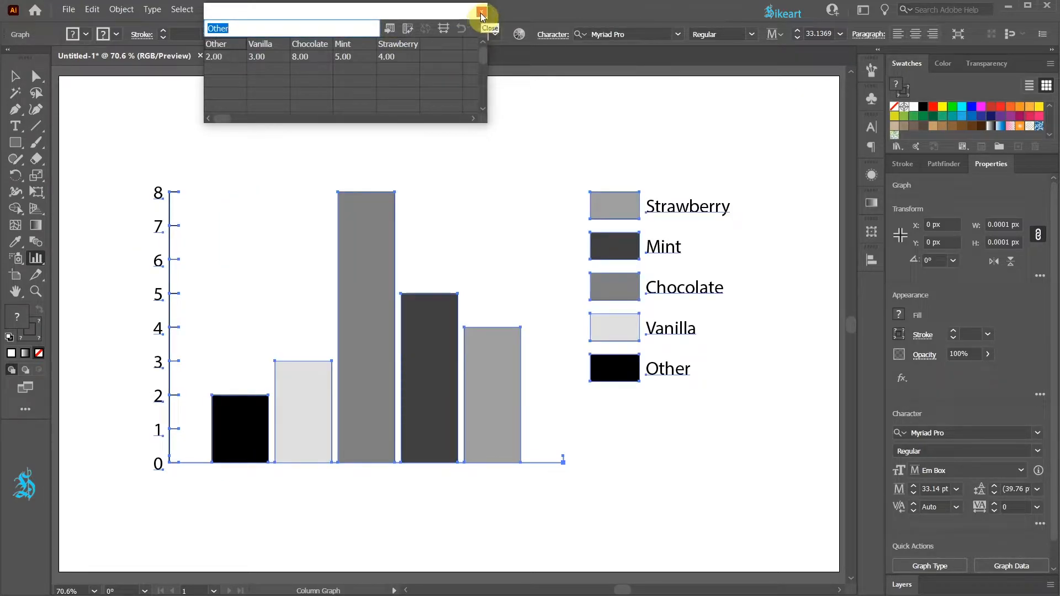
left_click(482, 12)
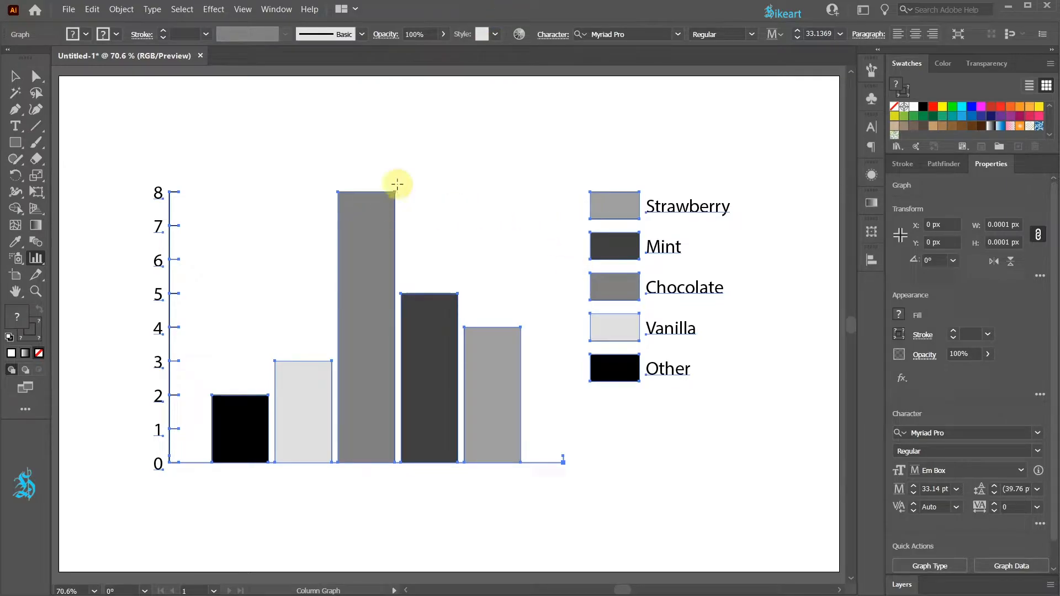
Step: Select the whole graph and move it slightly to the right on the artboard
key("v")
left_click(440, 155)
mouse_move(389, 256)
left_mouse_down()
mouse_move(386, 282)
mouse_move(341, 260)
mouse_move(392, 259)
mouse_move(380, 268)
left_mouse_up()
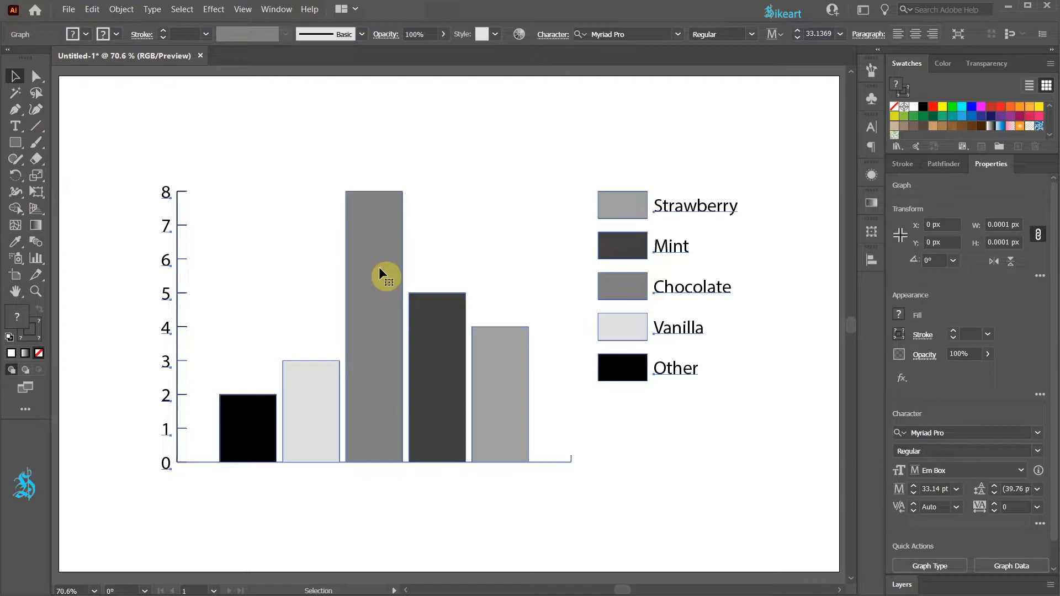
key("s")
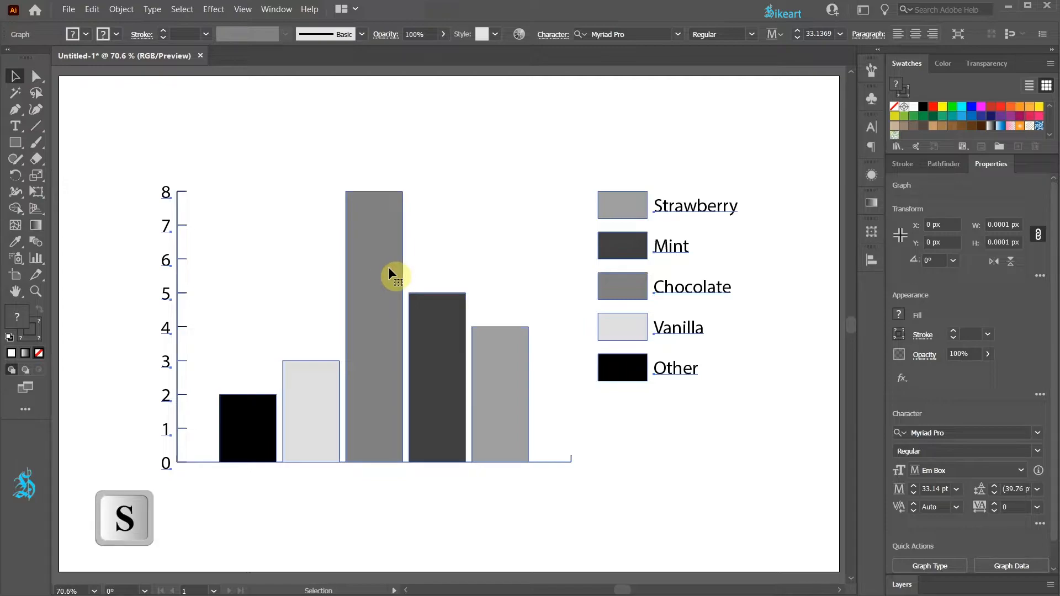
key("Return")
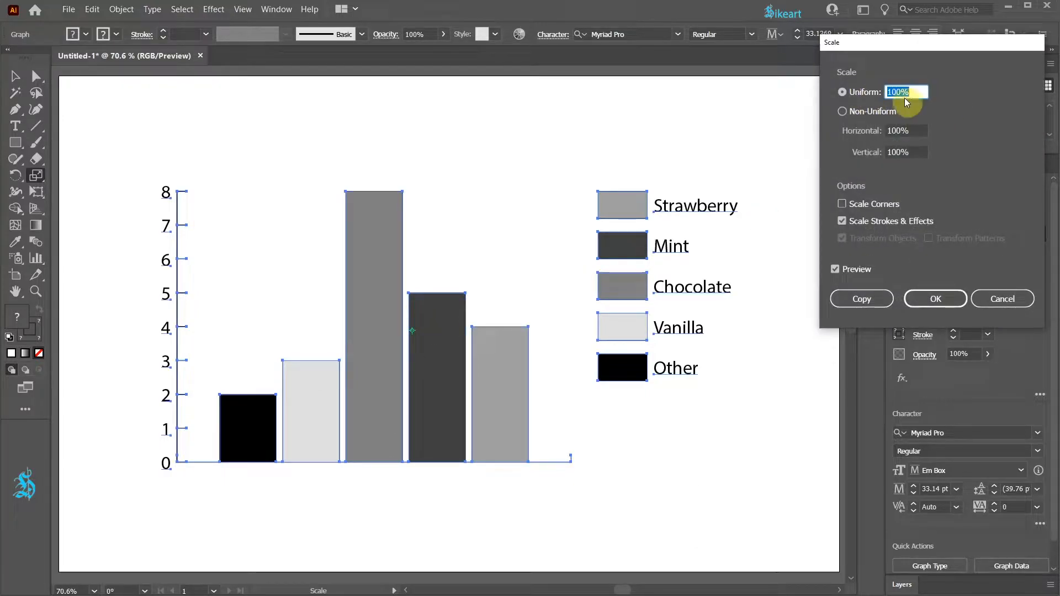
scroll(902, 181, "down", 9)
scroll(903, 182, "up", 7)
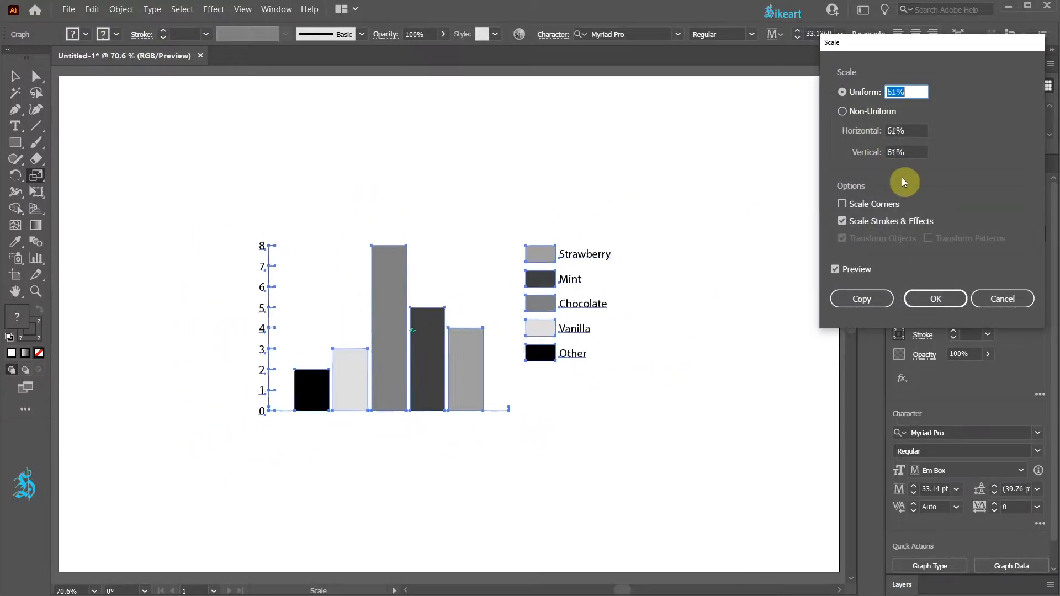
scroll(902, 177, "up", 3)
left_click(999, 301)
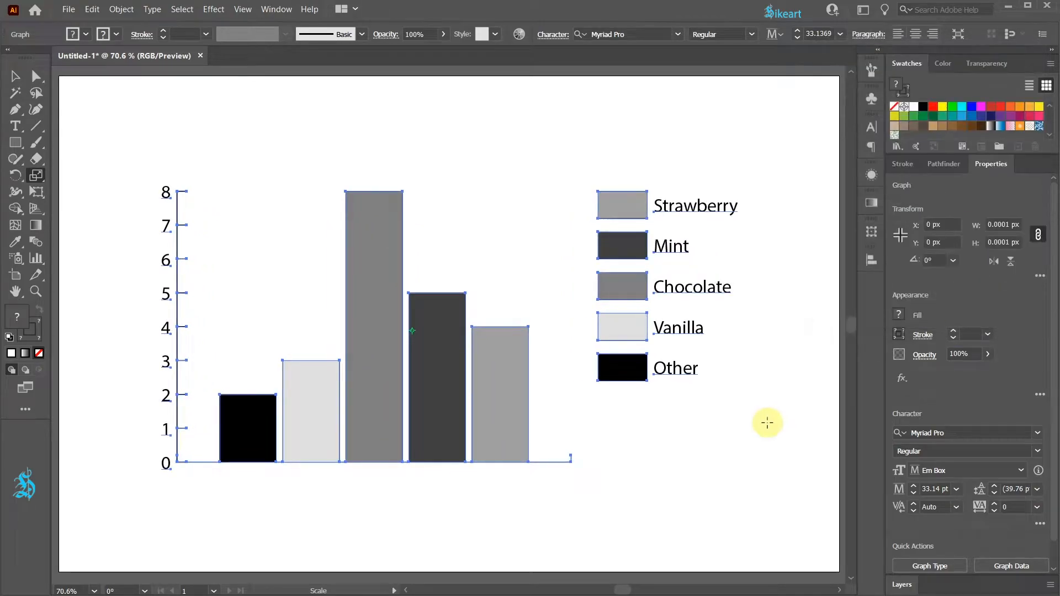
Step: Reselect the whole graph and shift it slightly down and to the right
key("v")
left_click(689, 432)
left_click_drag(447, 364, 451, 371)
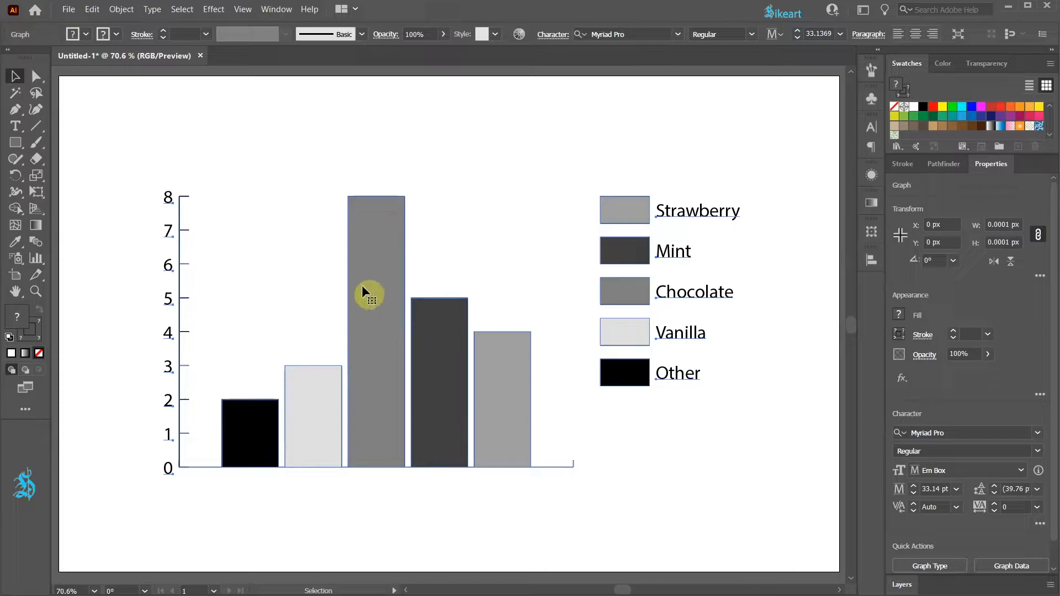
Step: Set the Vanilla value in the graph data to 7, apply the change and close the data sheet
right_click(360, 254)
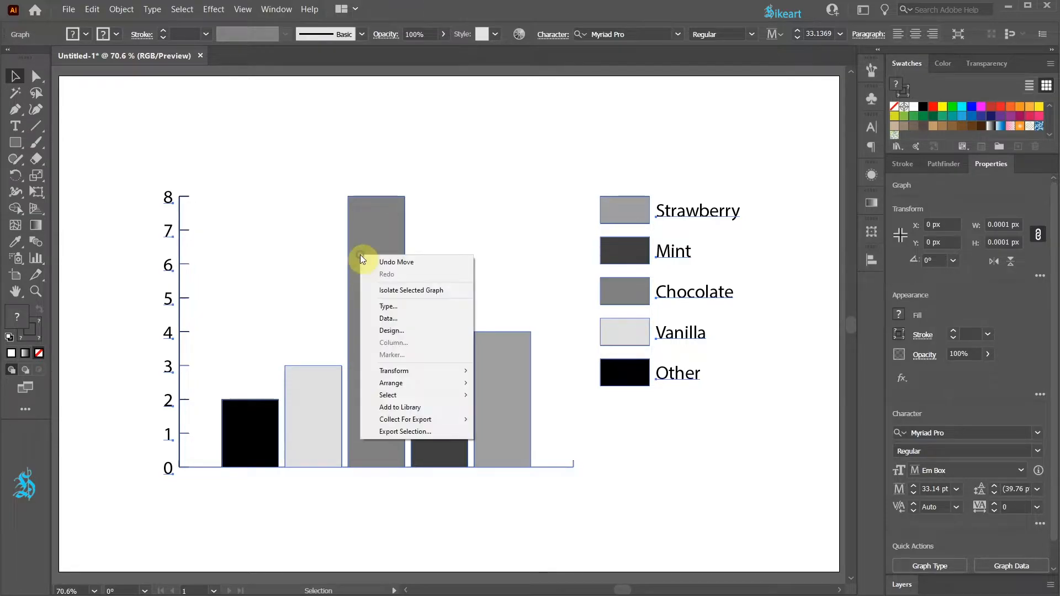
left_click(397, 320)
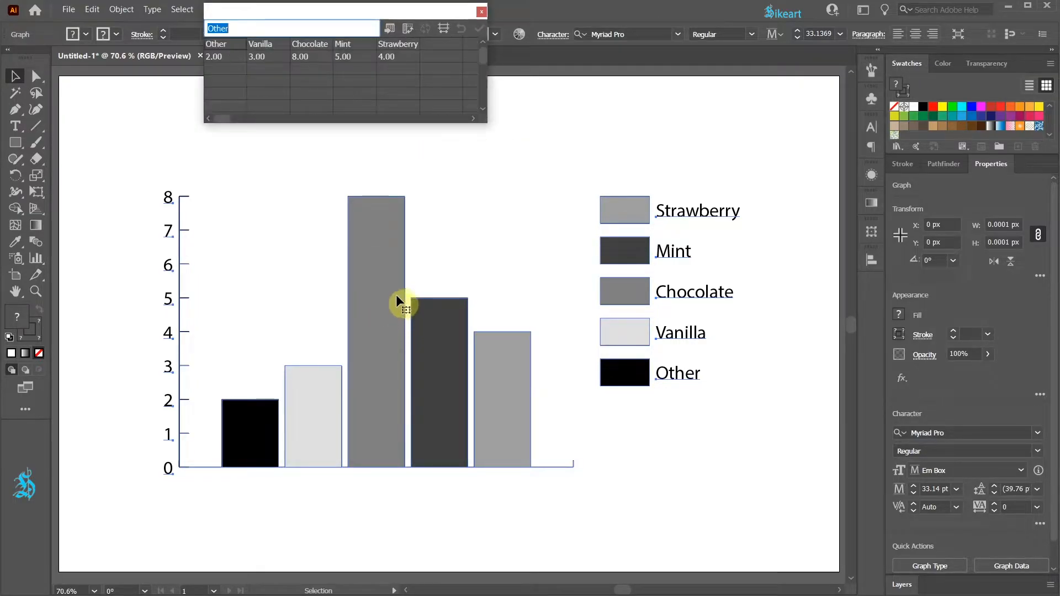
left_click(254, 56)
type("7")
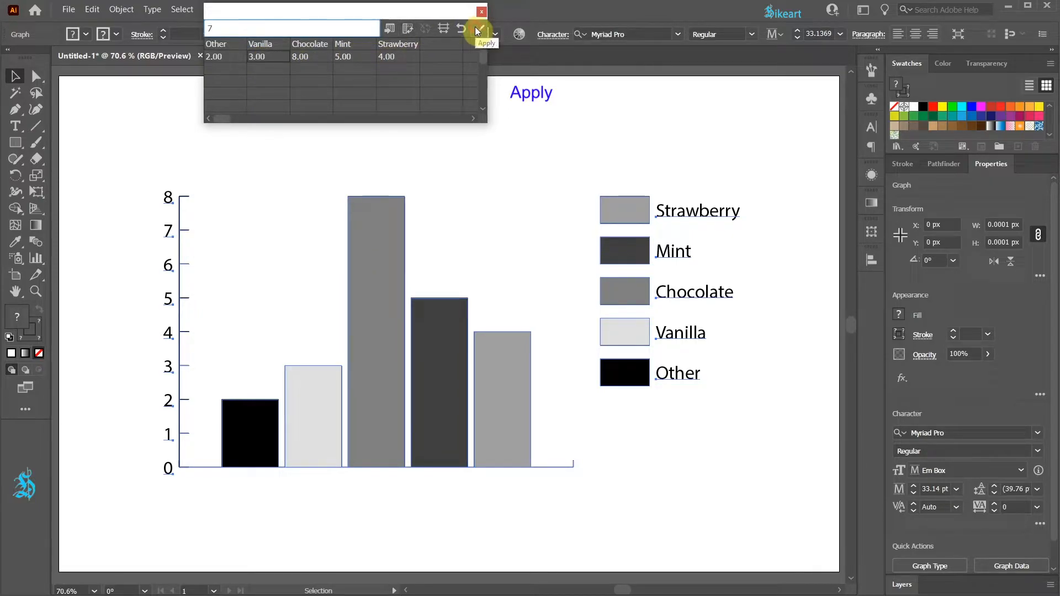
left_click(477, 30)
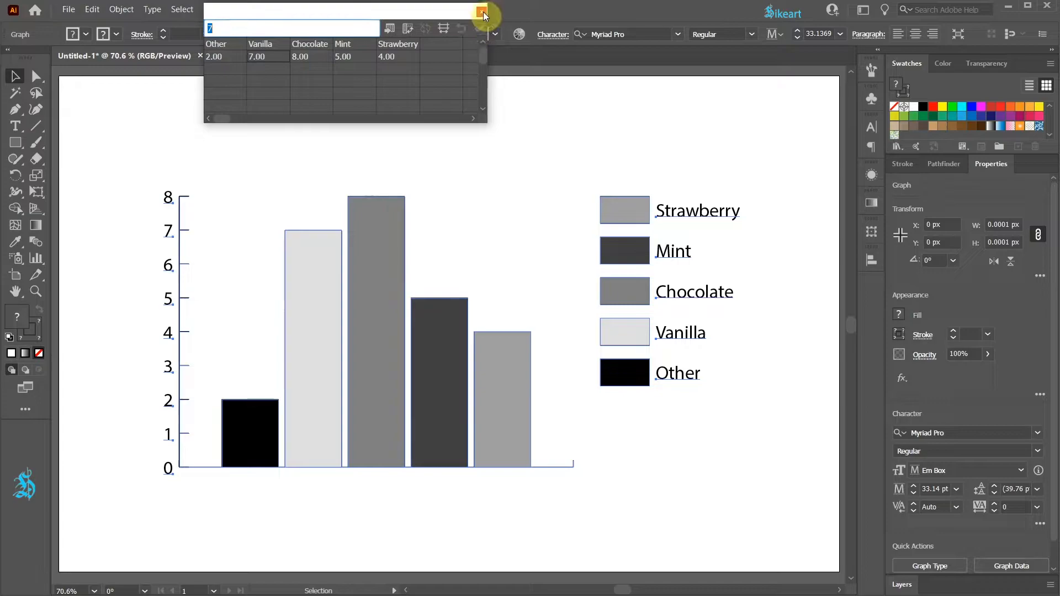
left_click(482, 11)
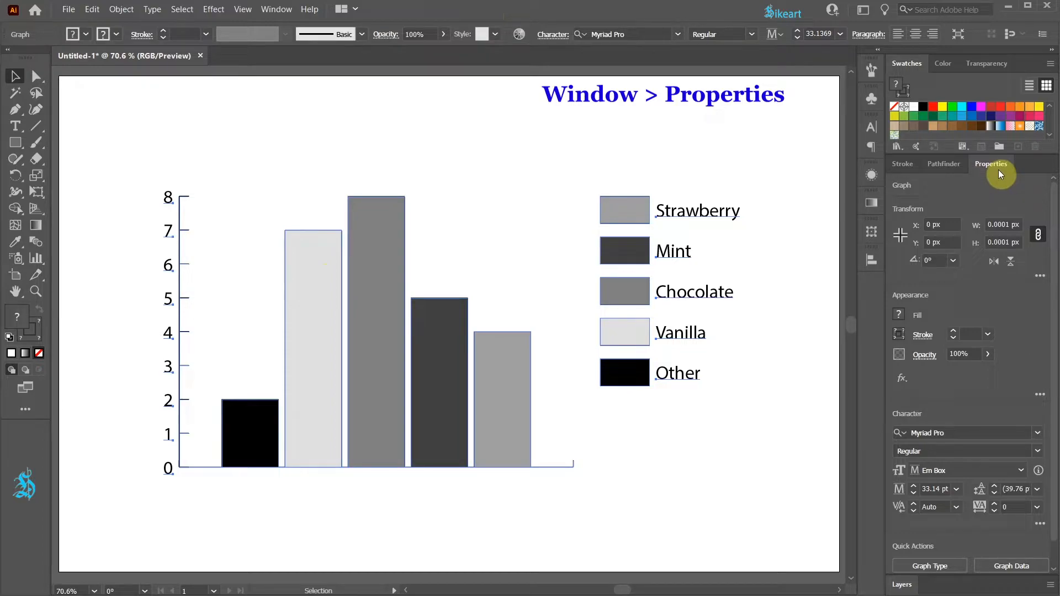
Step: Change the font of all the graph's text to Futura PT Light and deselect the graph
left_click(276, 12)
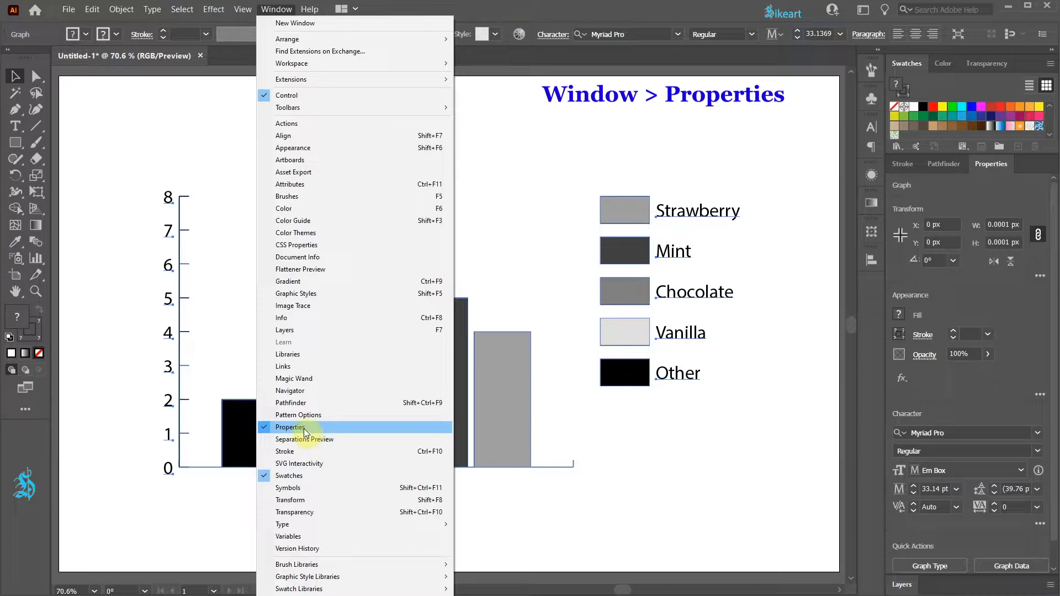
left_click(1034, 317)
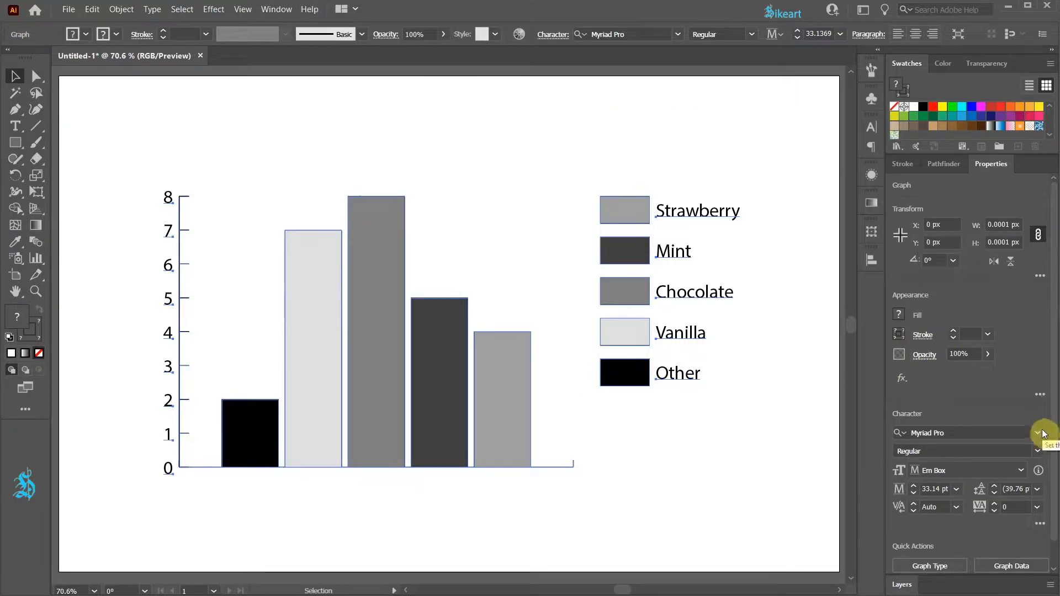
left_click(1040, 433)
type("fut")
key("Return")
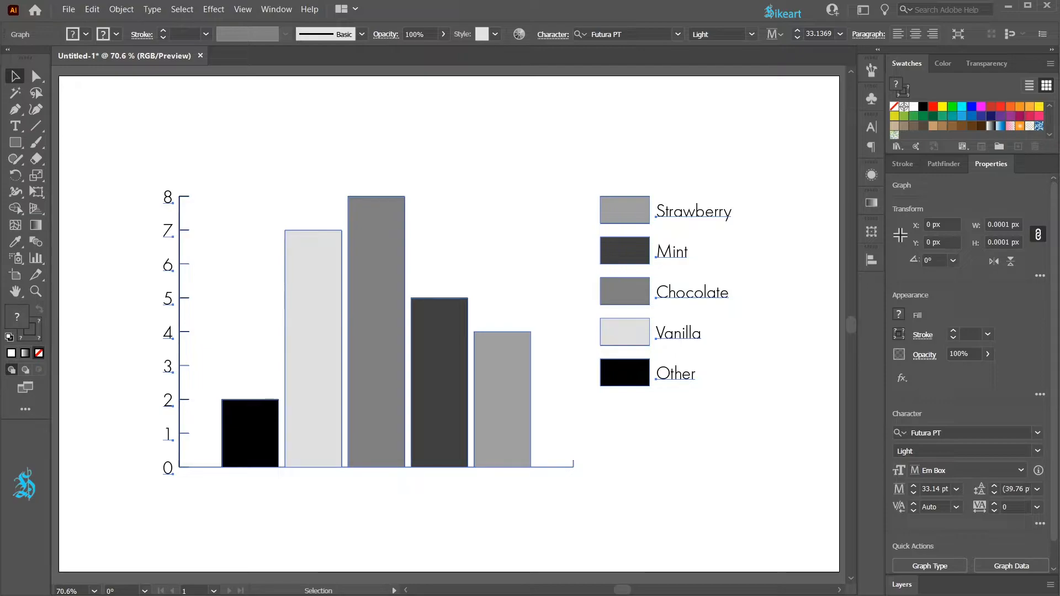
left_click(308, 135)
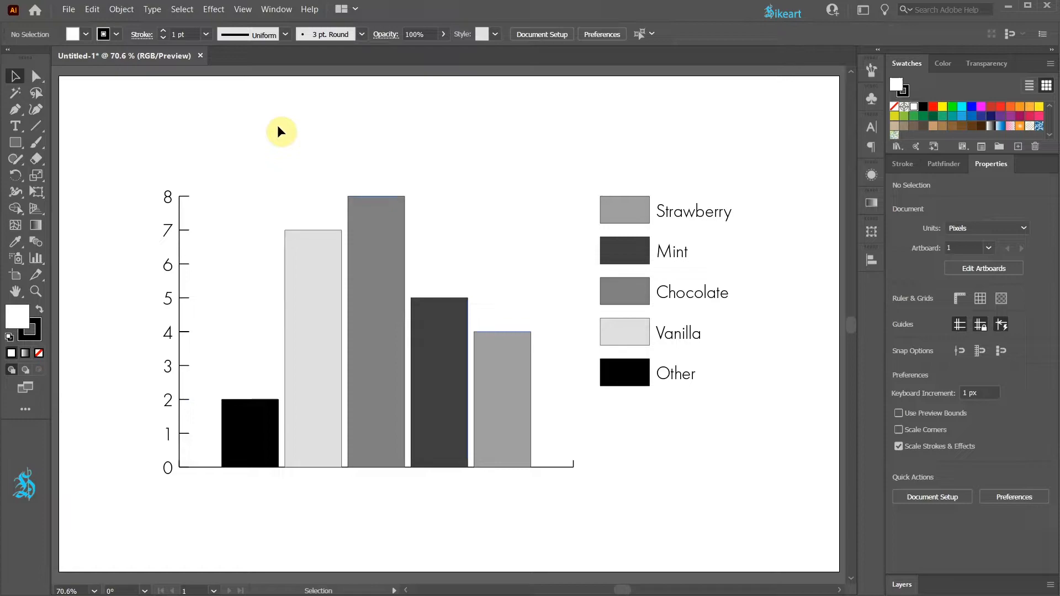
Step: Directly select all graph columns and legend boxes, remove their stroke, and deselect them
key("a")
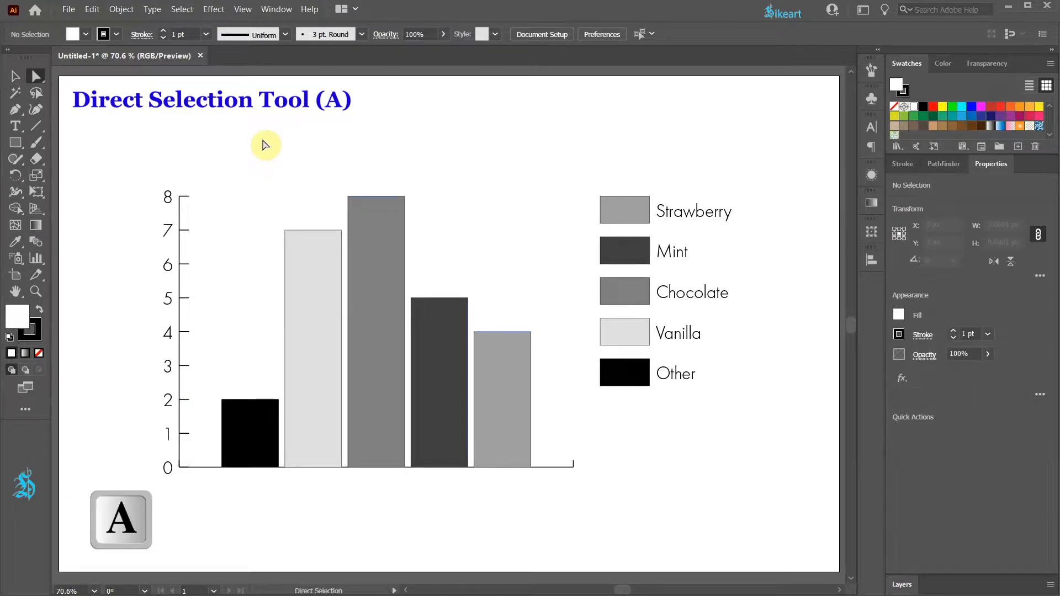
left_click_drag(222, 143, 632, 426)
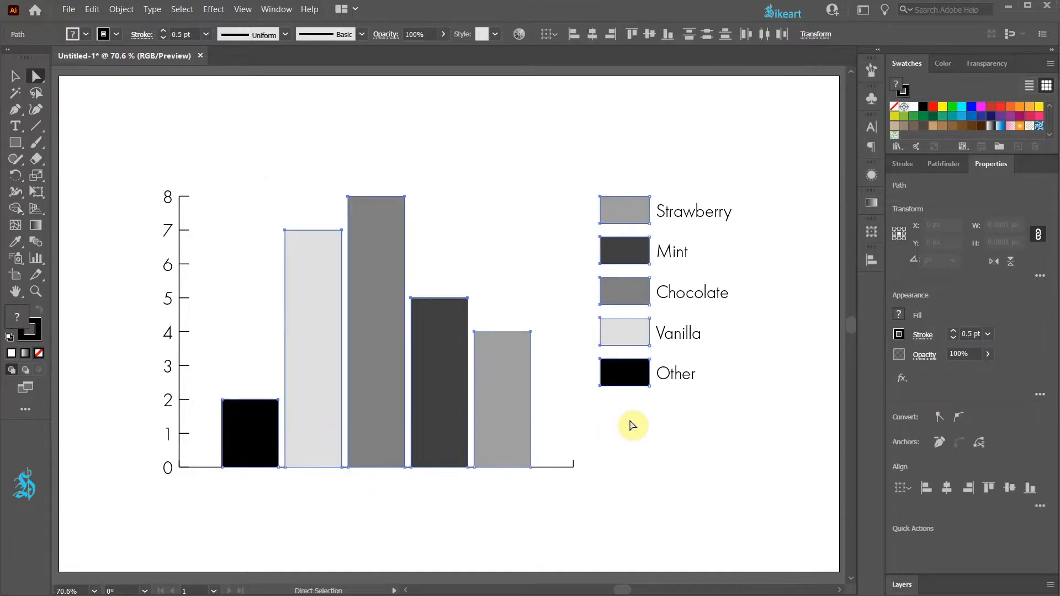
left_click(30, 331)
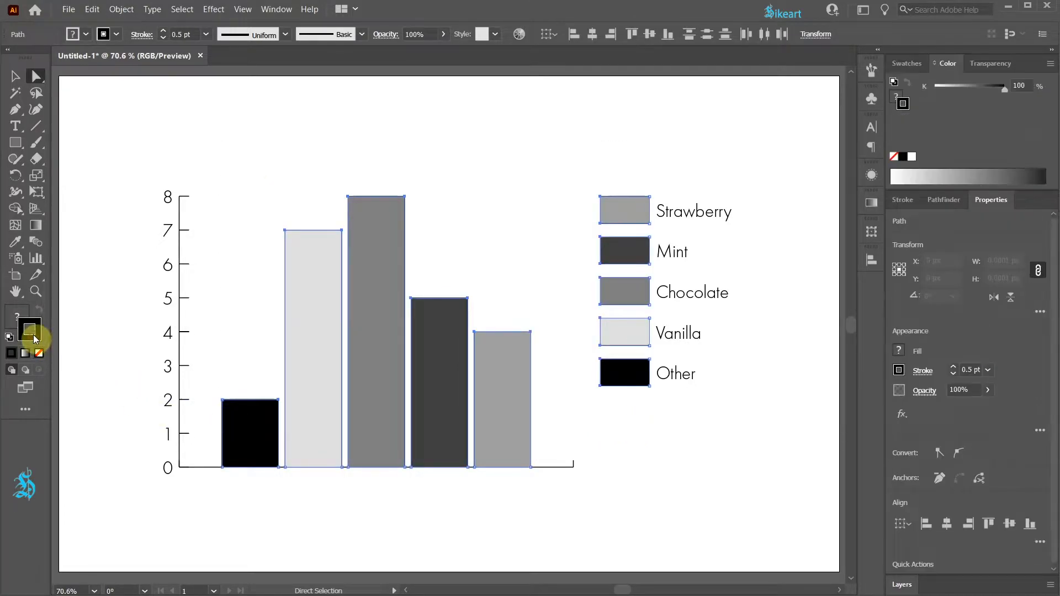
left_click(40, 354)
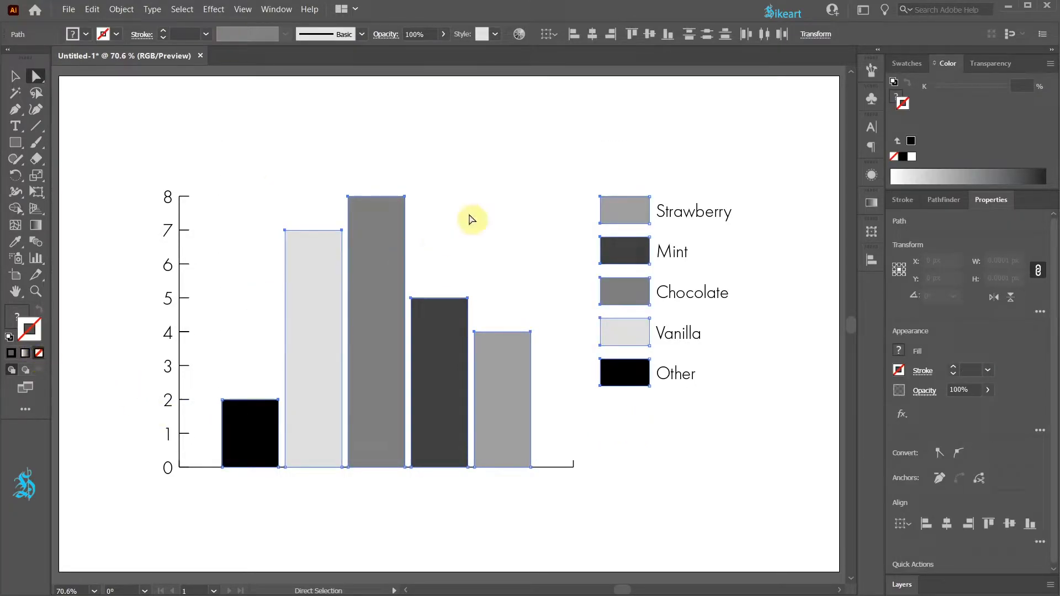
left_click(524, 148)
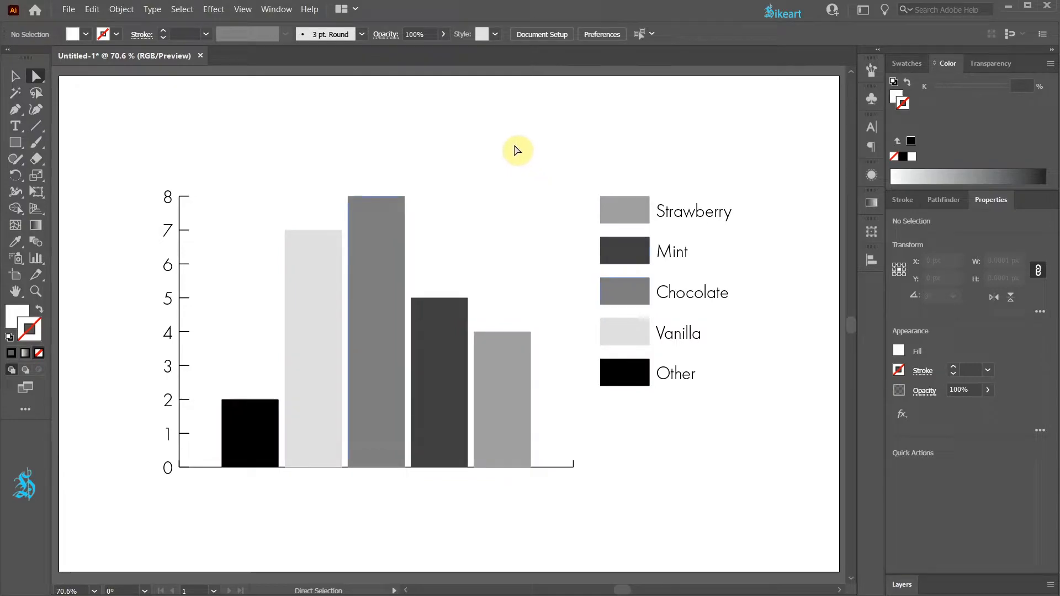
Step: Fill the Other column and its legend box with the pink swatch from the ice cream color group
left_click(14, 316)
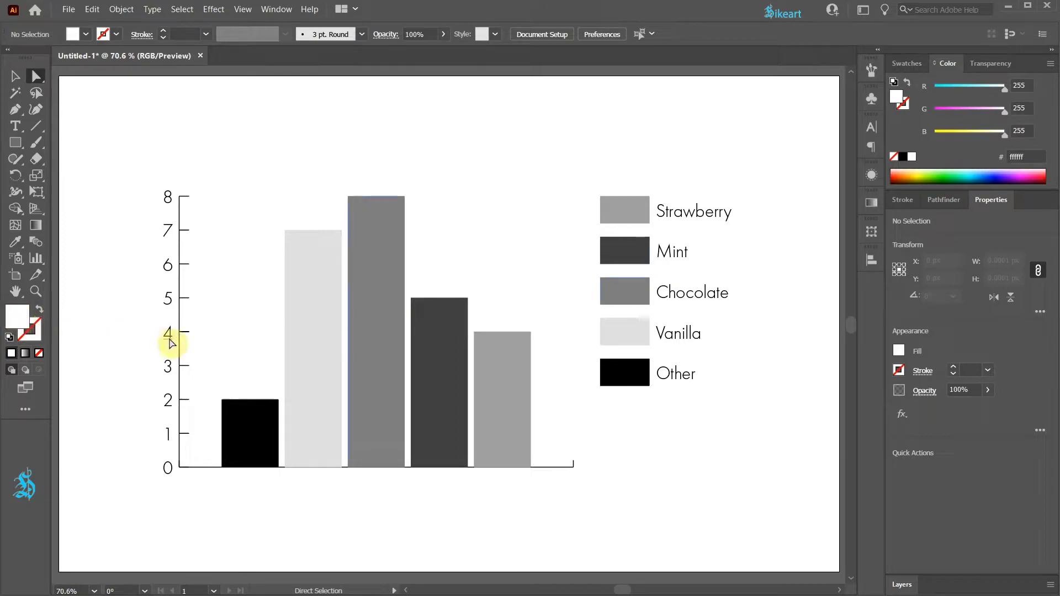
left_click(262, 433)
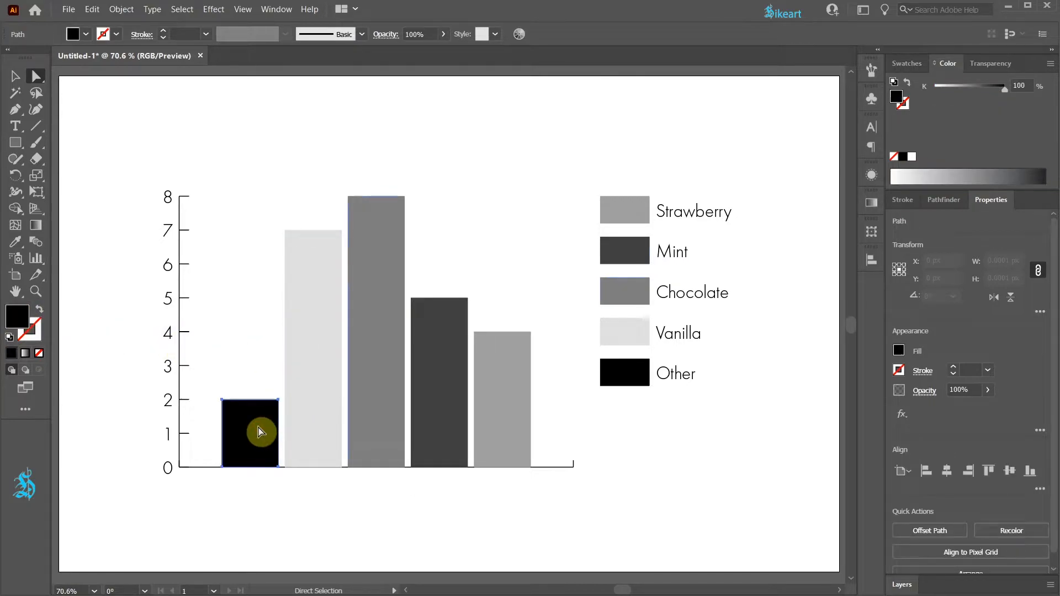
left_click(622, 381, "shift")
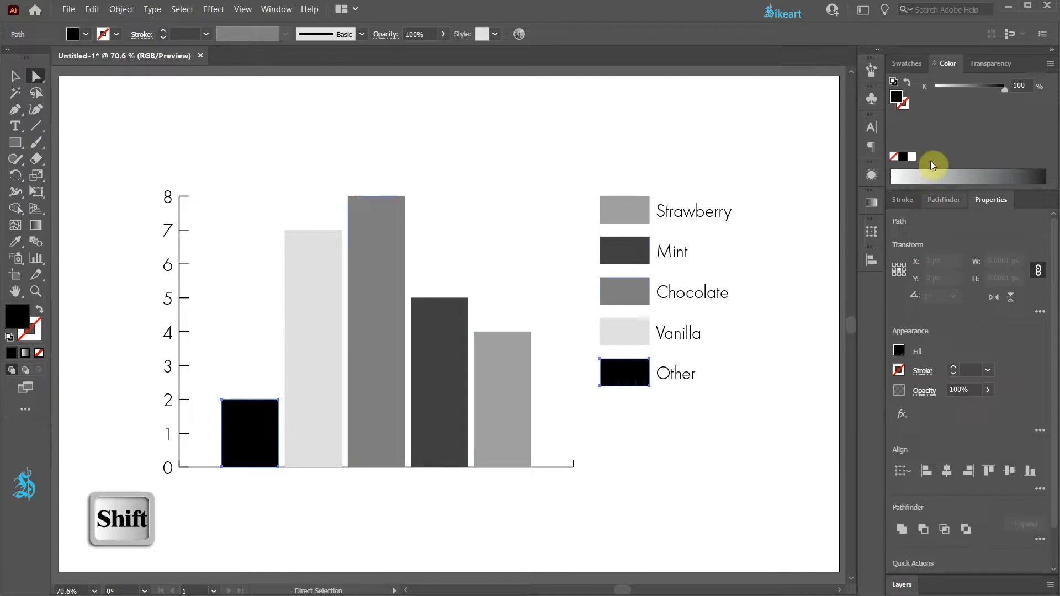
left_click(907, 63)
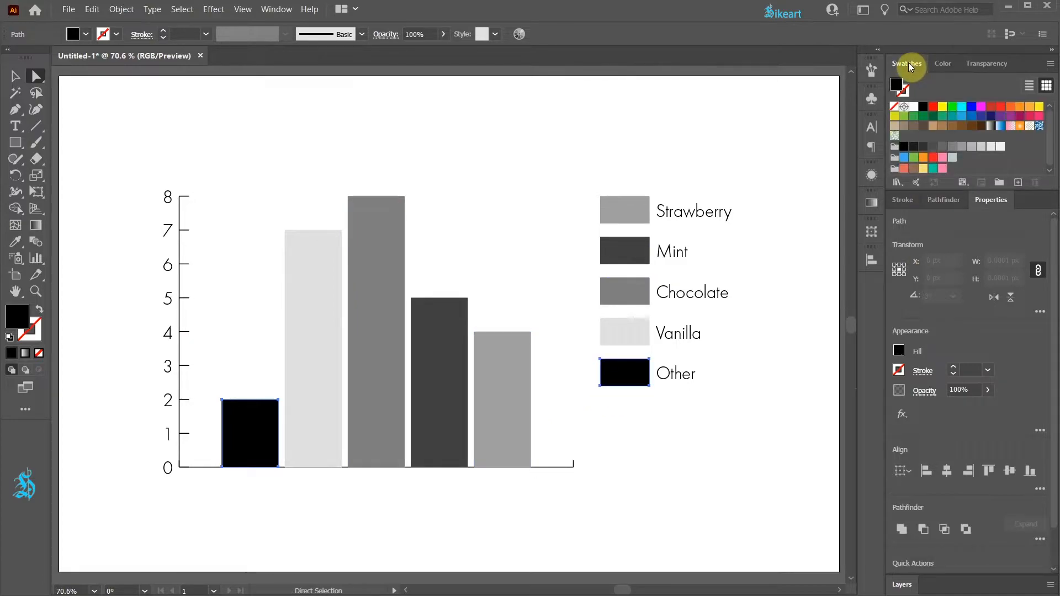
left_click(942, 169)
Step: Fill the Vanilla column and legend box with light yellow, and the Chocolate column and legend box with brown
left_click(334, 352)
left_click(637, 326, "shift")
left_click(923, 169)
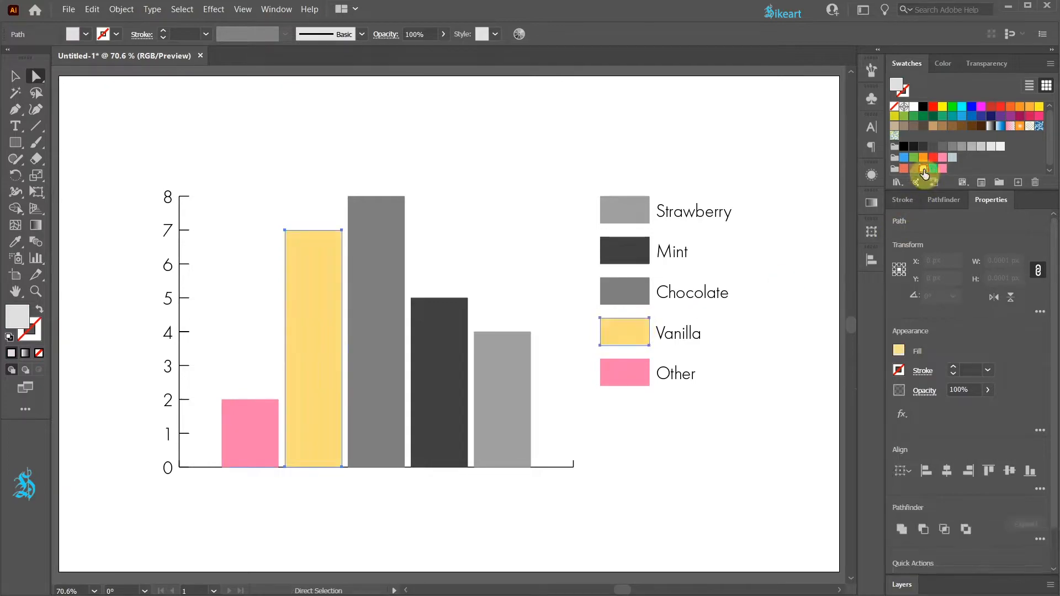
left_click(393, 352)
left_click(634, 298, "shift")
left_click(914, 168)
Step: Fill the Mint column and legend box with teal green, and the Strawberry column and legend box with coral red
left_click(436, 348)
left_click(624, 251, "shift")
left_click(933, 168)
left_click(503, 409)
left_click(623, 213, "shift")
left_click(904, 168)
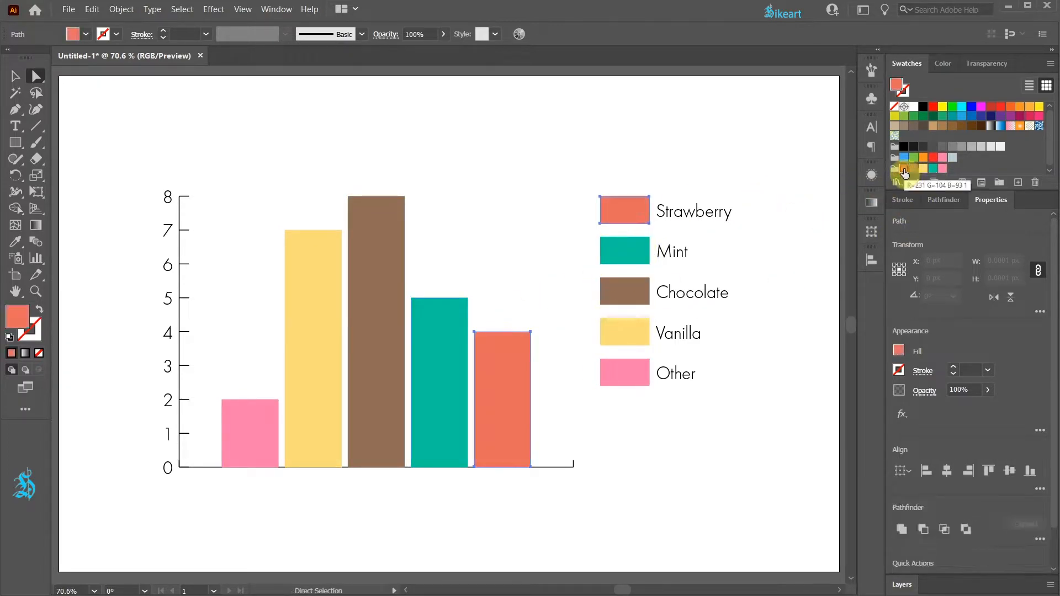
left_click(746, 448)
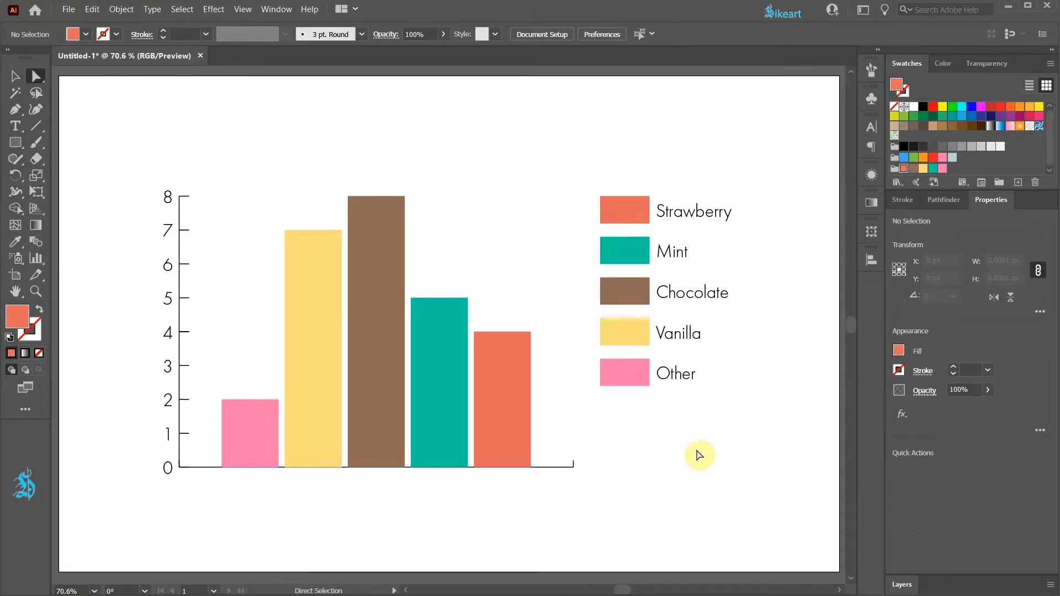
Step: Set the Vanilla value in the graph data to 6, apply it, close the data sheet and deselect the graph
key("v")
left_click(368, 244)
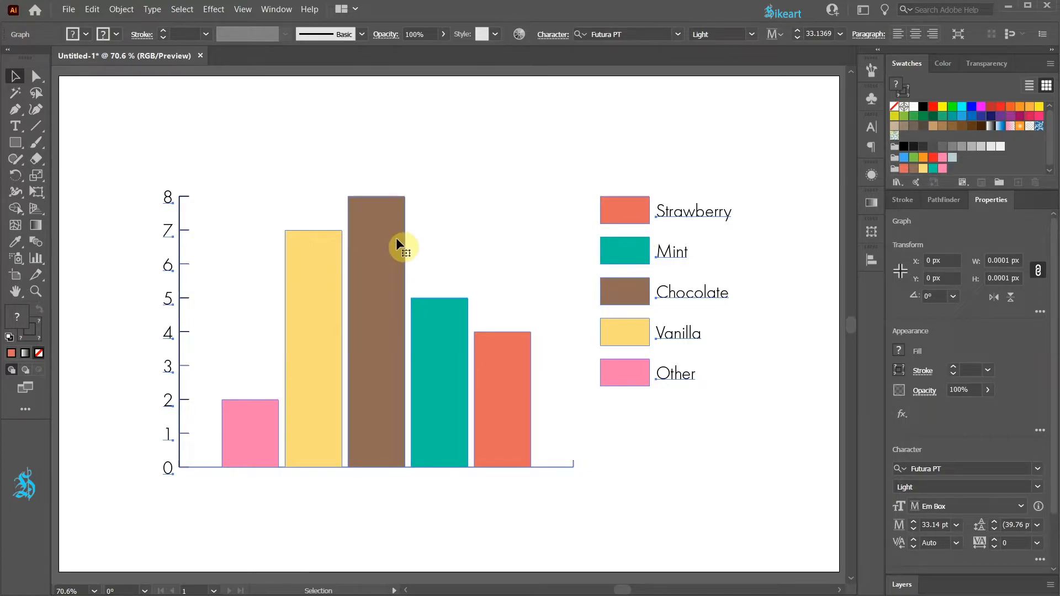
scroll(1038, 386, "down", 3)
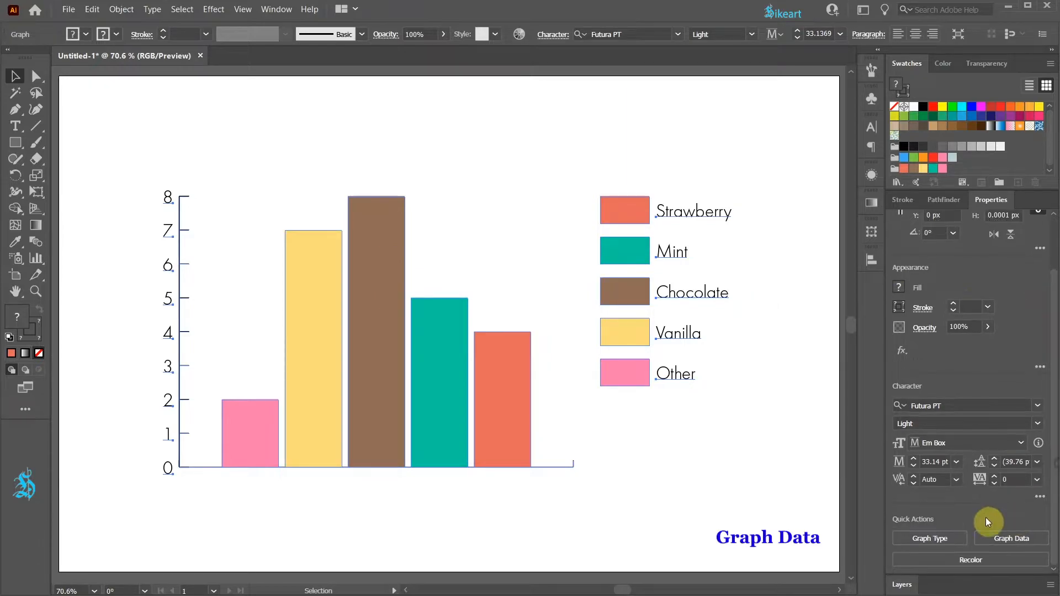
left_click(1008, 536)
left_click(260, 57)
type("6")
left_click(481, 30)
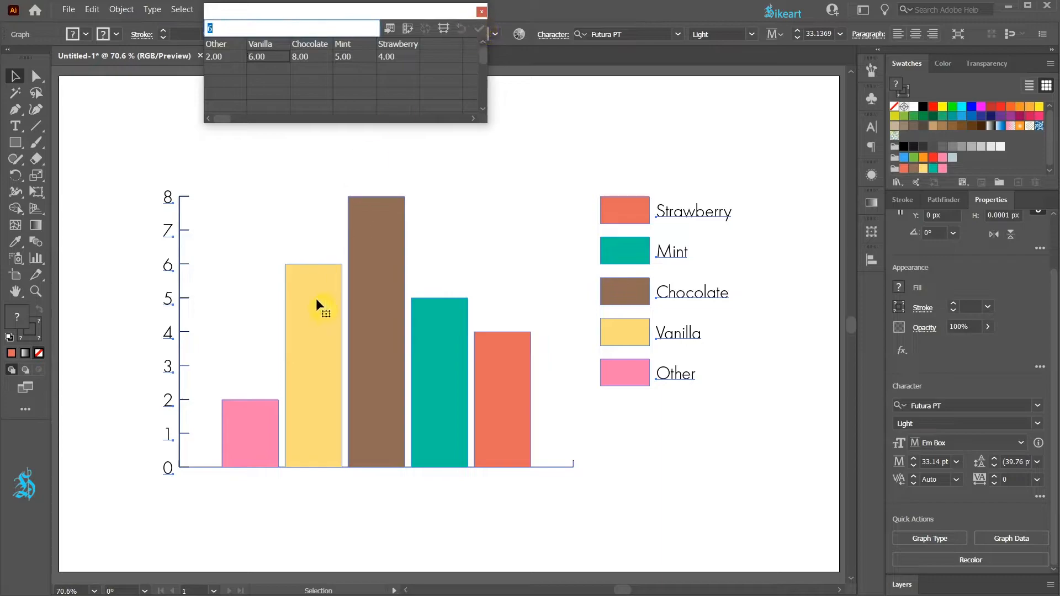
left_click(482, 11)
left_click(762, 139)
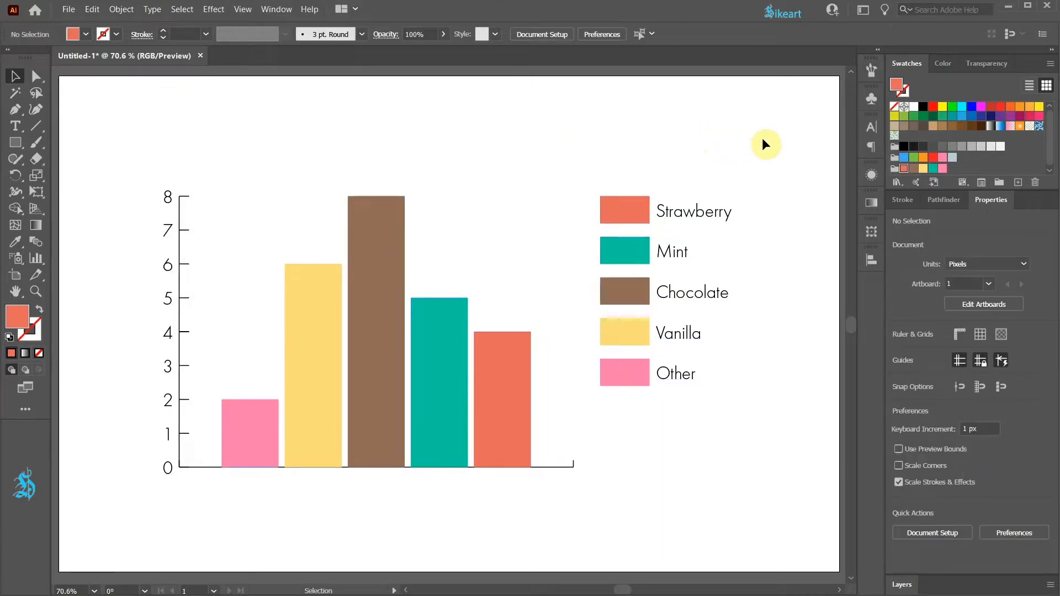
Step: Select the whole column graph
scroll(635, 304, "down", 4)
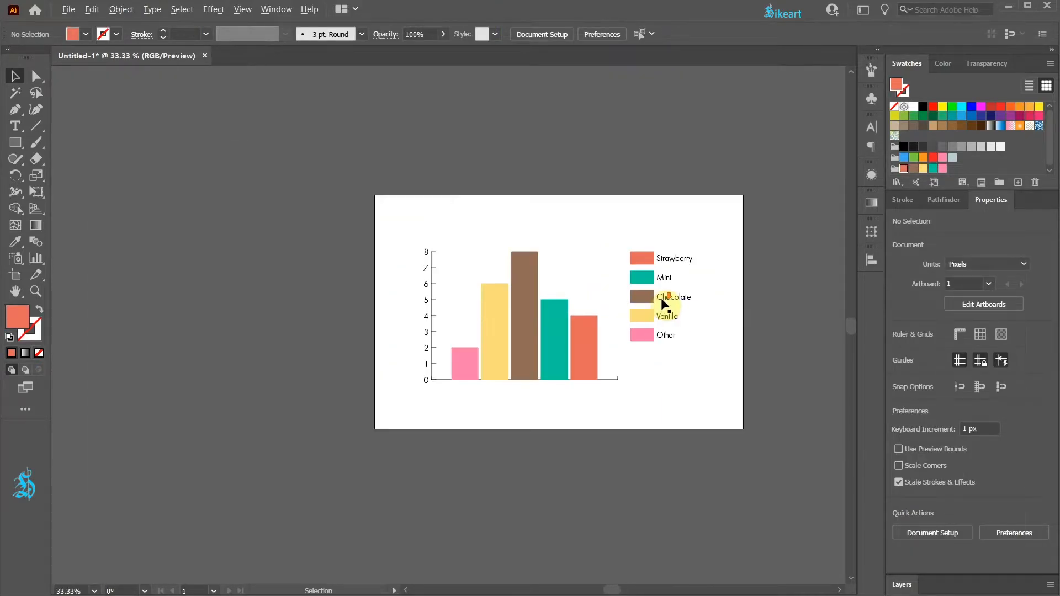
left_click_drag(607, 342, 331, 349)
left_click(560, 379)
key("ctrl+0")
left_click(456, 366)
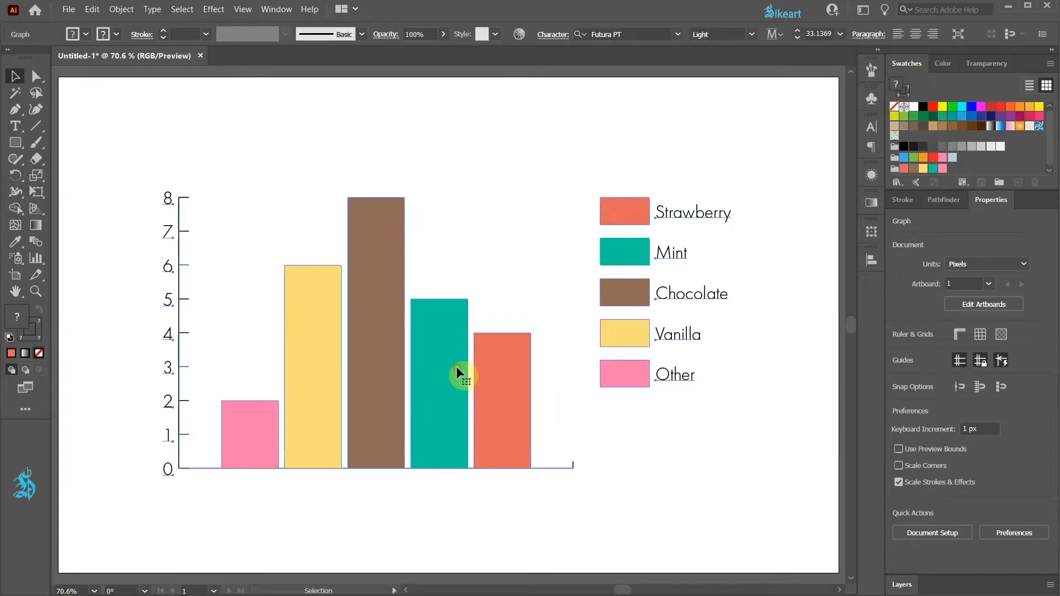
scroll(1042, 277, "down", 2)
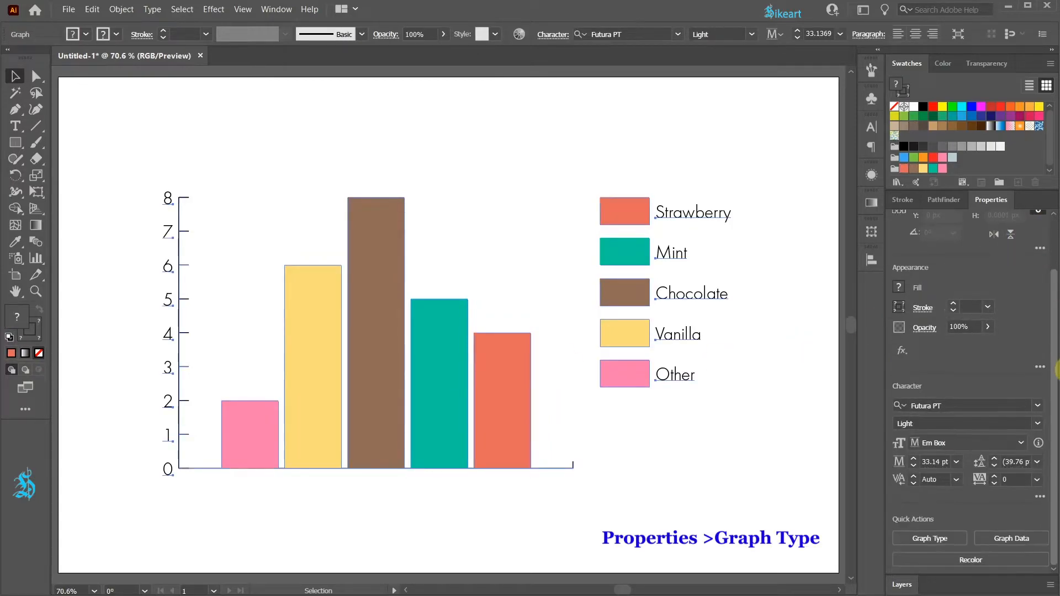
left_click(932, 538)
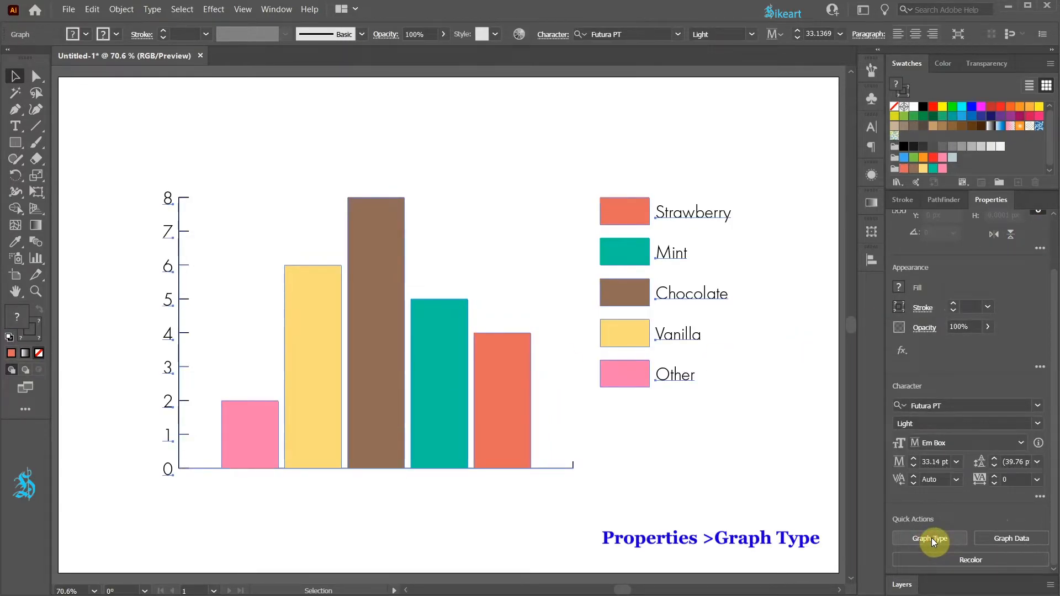
left_click(821, 489)
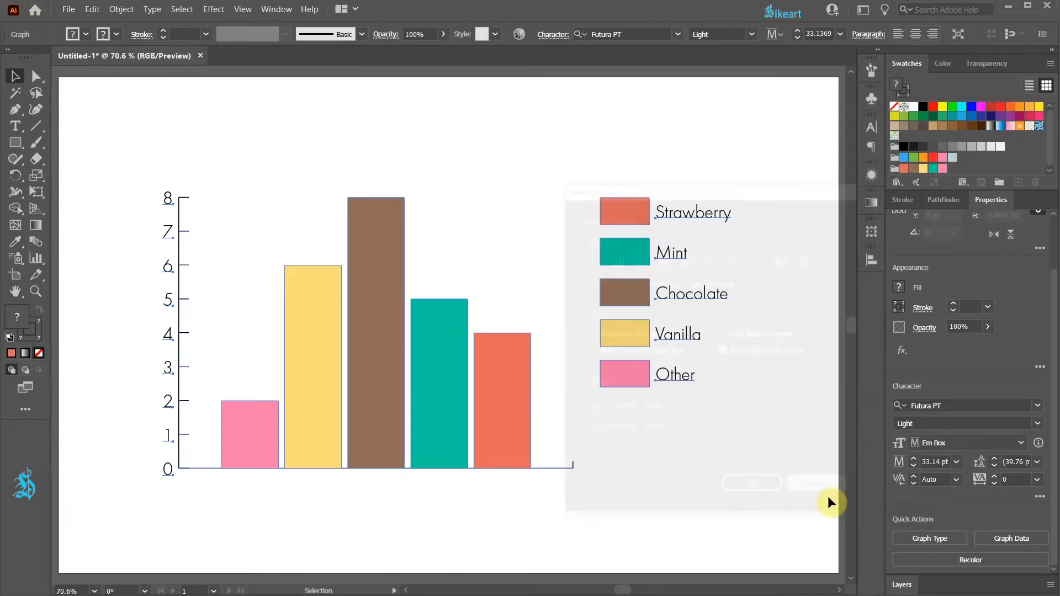
Step: Change the selected column graph's type to Pie
left_click(121, 9)
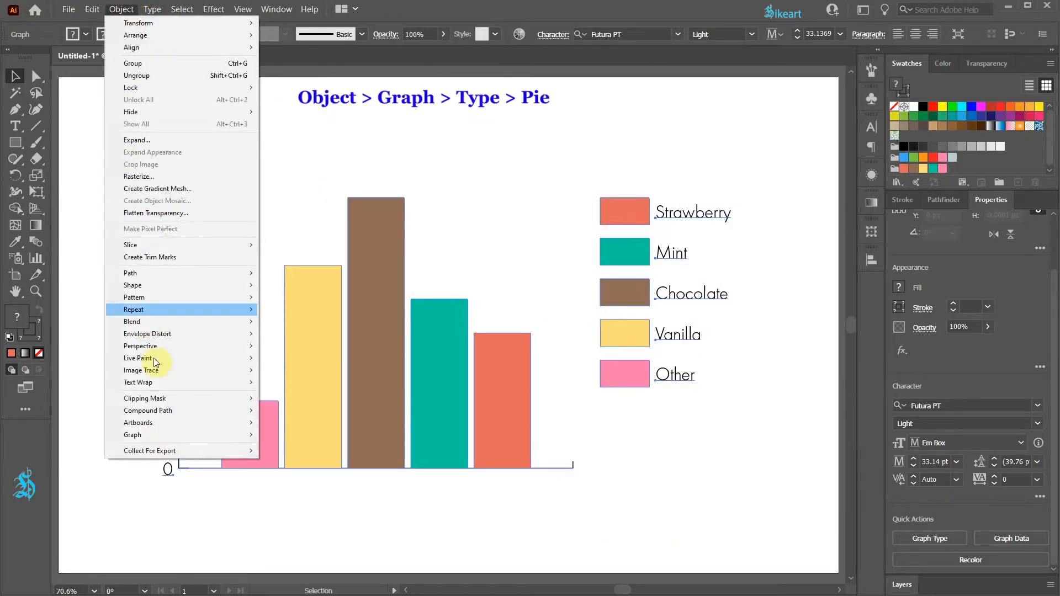
mouse_move(208, 435)
left_click(284, 435)
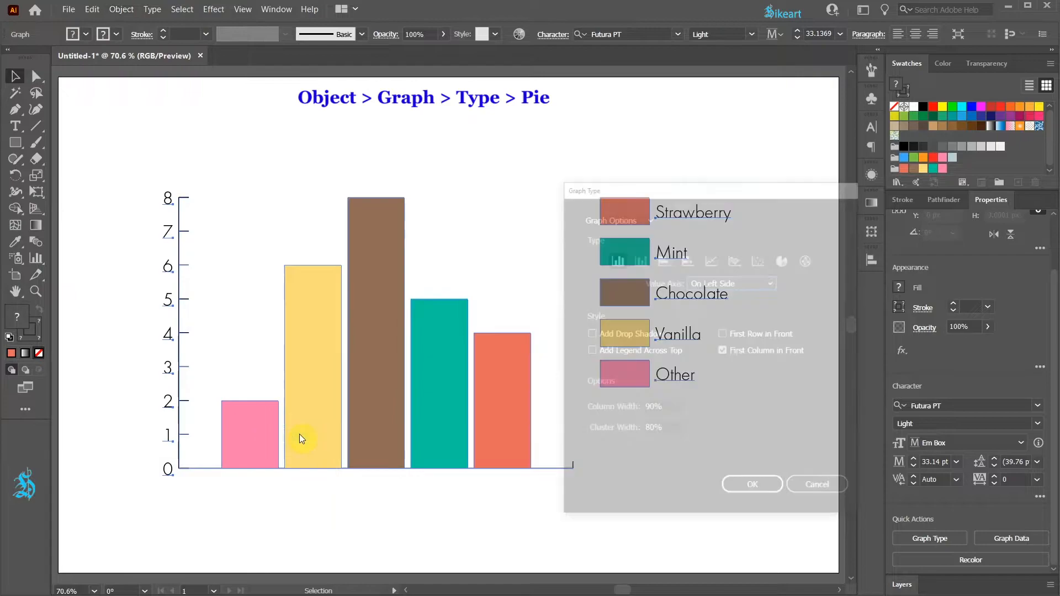
left_click(784, 260)
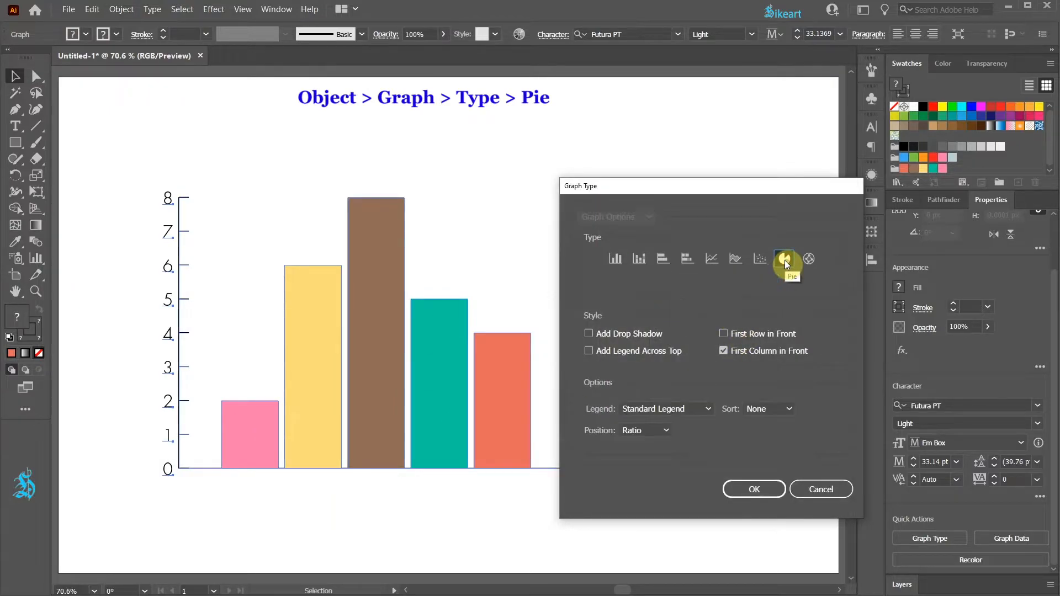
left_click(756, 488)
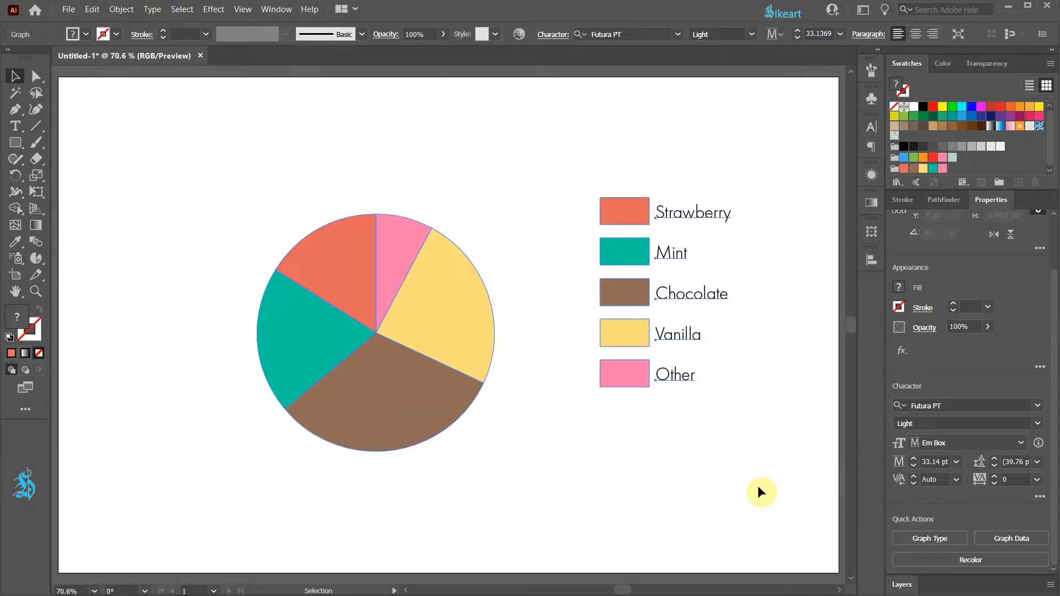
Step: Set the Vanilla value in the pie graph's data to 5, apply the change and close the data sheet
right_click(442, 310)
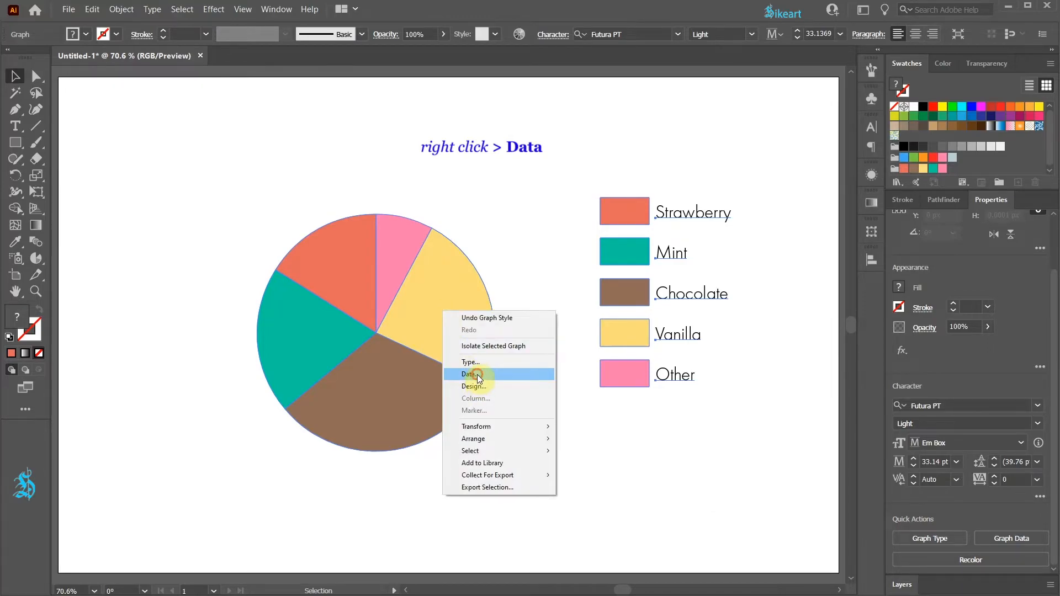
left_click(476, 375)
left_click(257, 58)
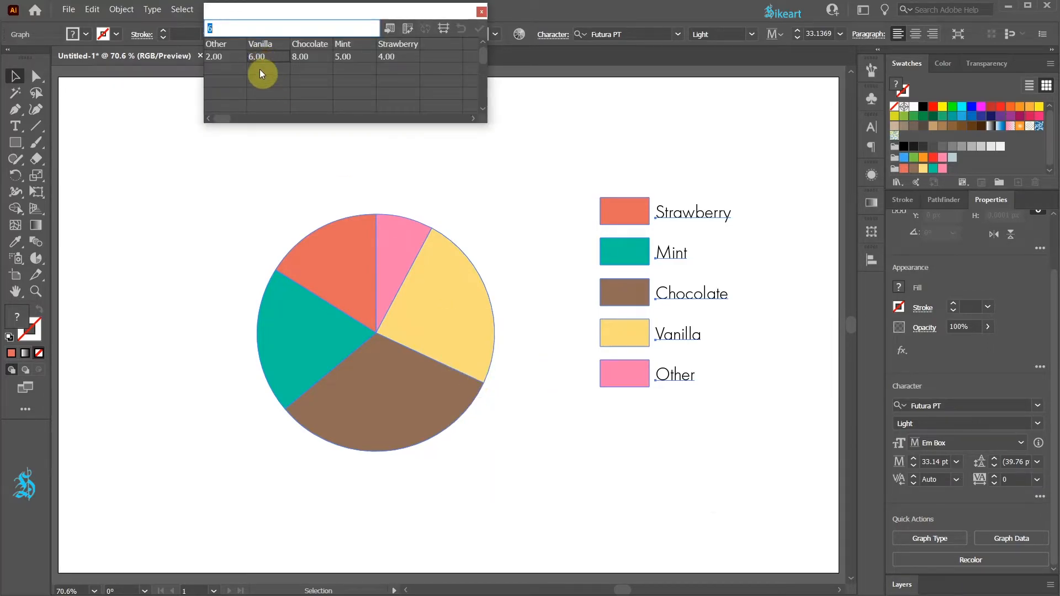
type("5")
left_click(478, 29)
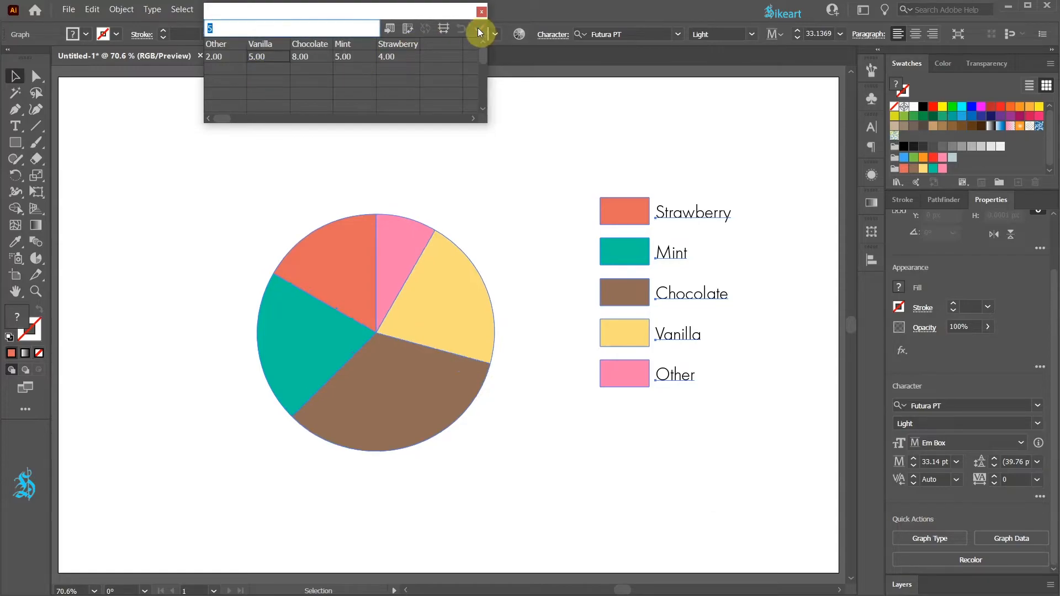
left_click(481, 12)
left_click(522, 81)
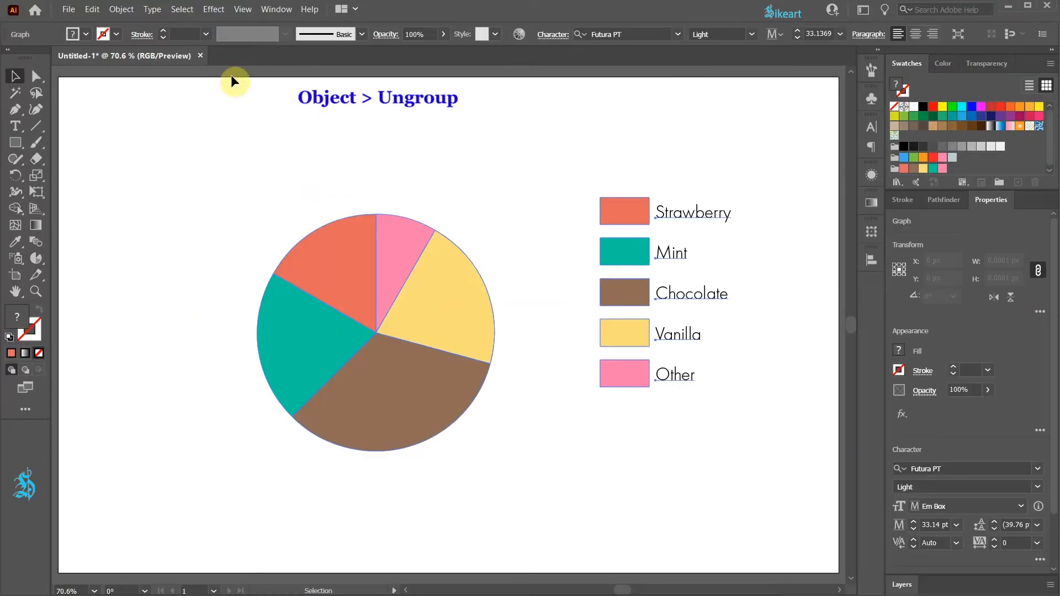
Step: Ungroup the pie graph repeatedly, accepting the loss of its graph data, to separate the slices and legend items
left_click(121, 9)
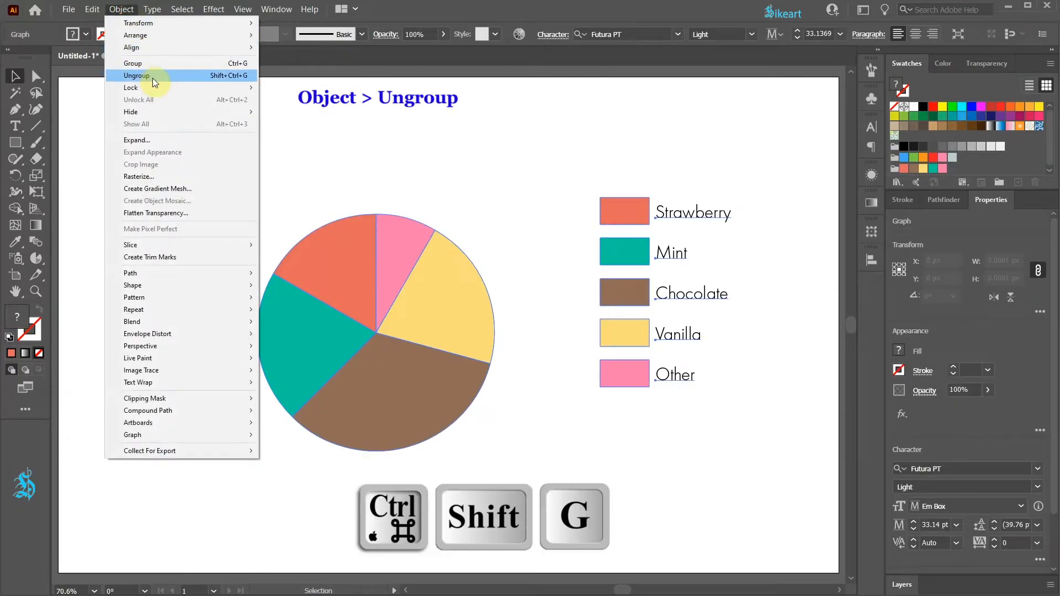
left_click(180, 75)
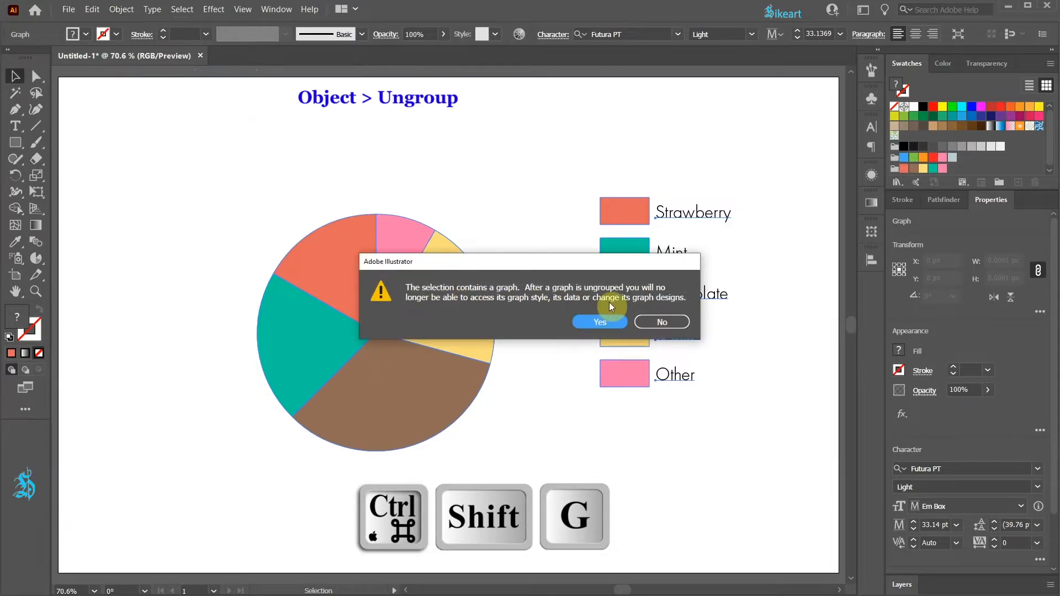
left_click(614, 325)
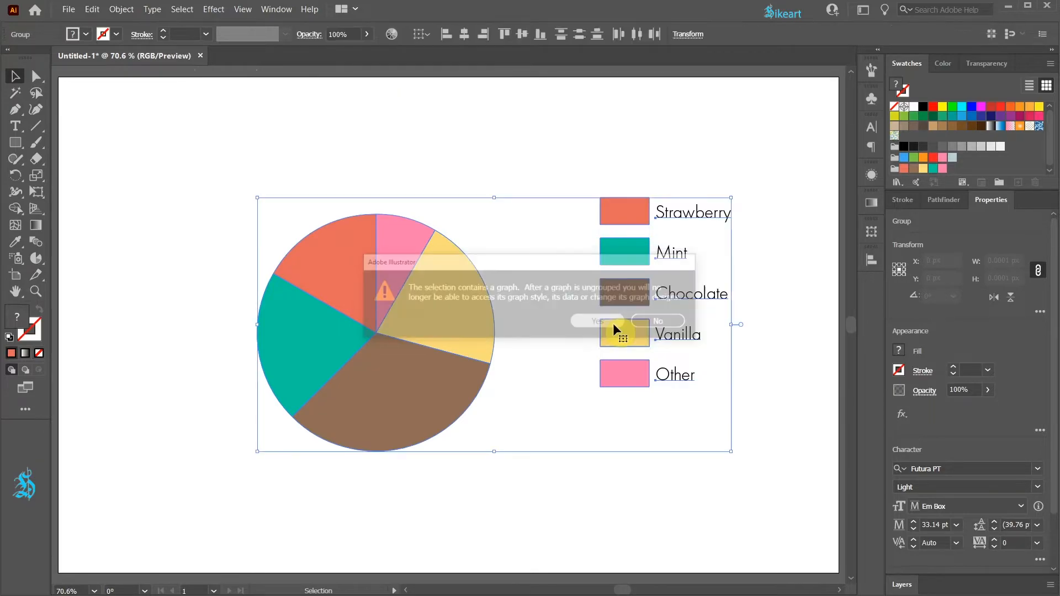
left_click(463, 262)
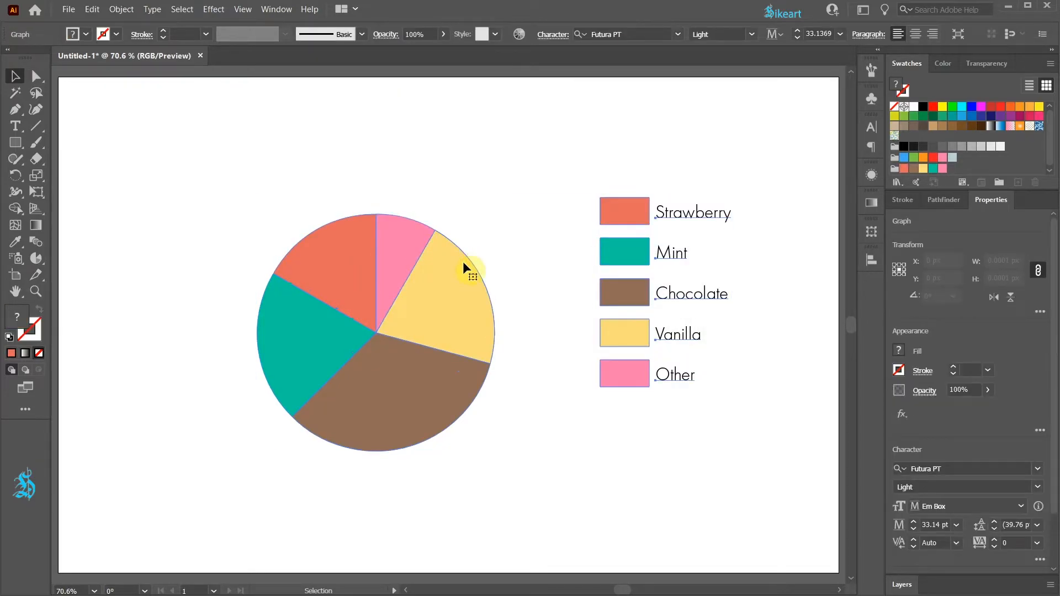
key("ctrl+shift+g")
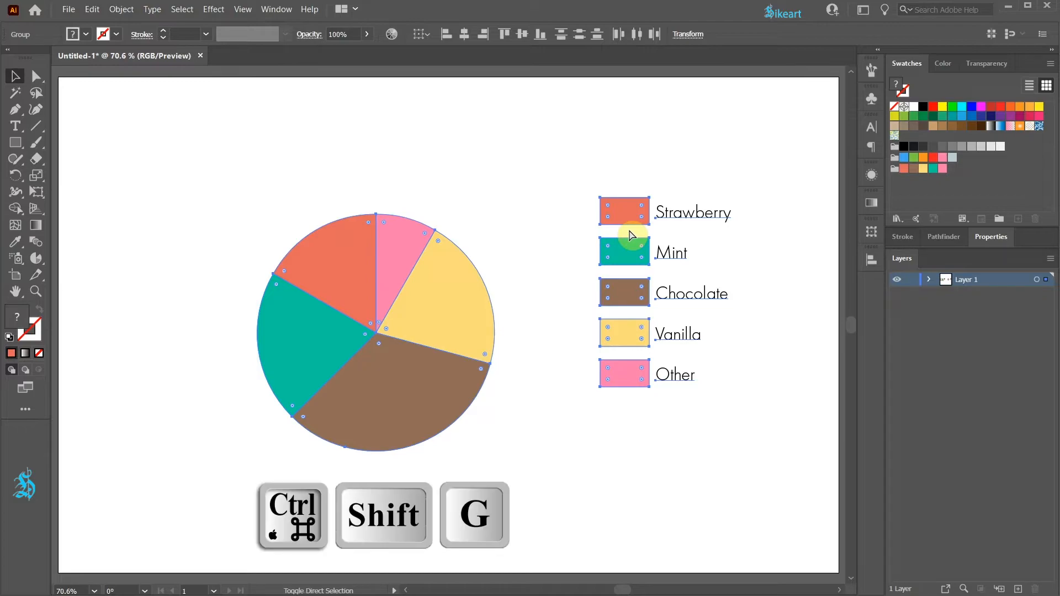
key("ctrl+shift+g")
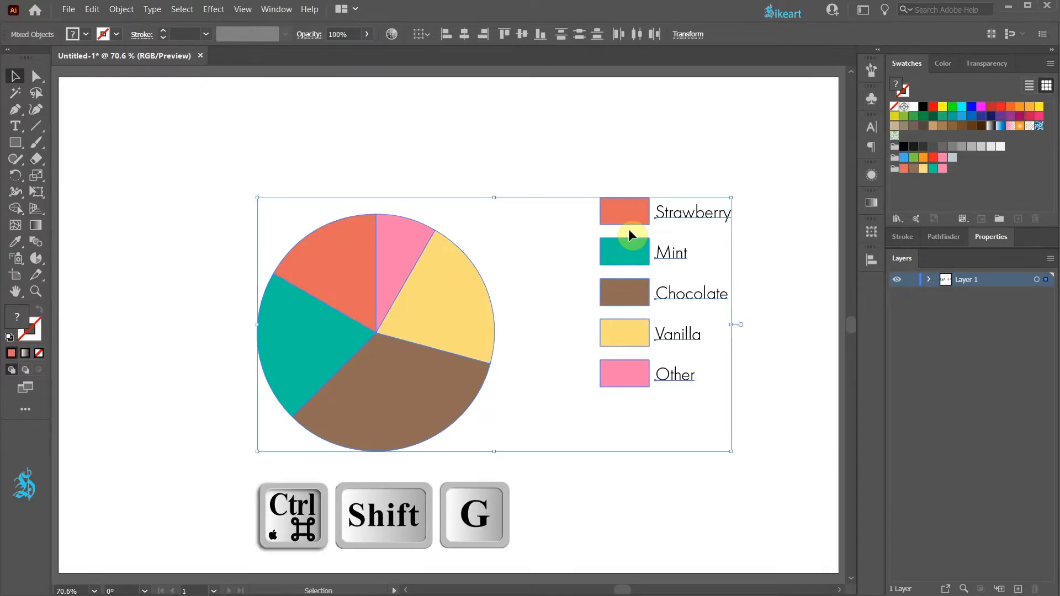
Step: Select each legend box and pie slice one by one to check that they are separate objects
left_click(626, 211)
left_click(634, 255)
left_click(635, 292)
left_click(636, 333)
left_click(638, 374)
left_click(433, 309)
left_click(344, 276)
left_click(317, 330)
left_click(367, 381)
left_click(386, 270)
left_click(505, 240)
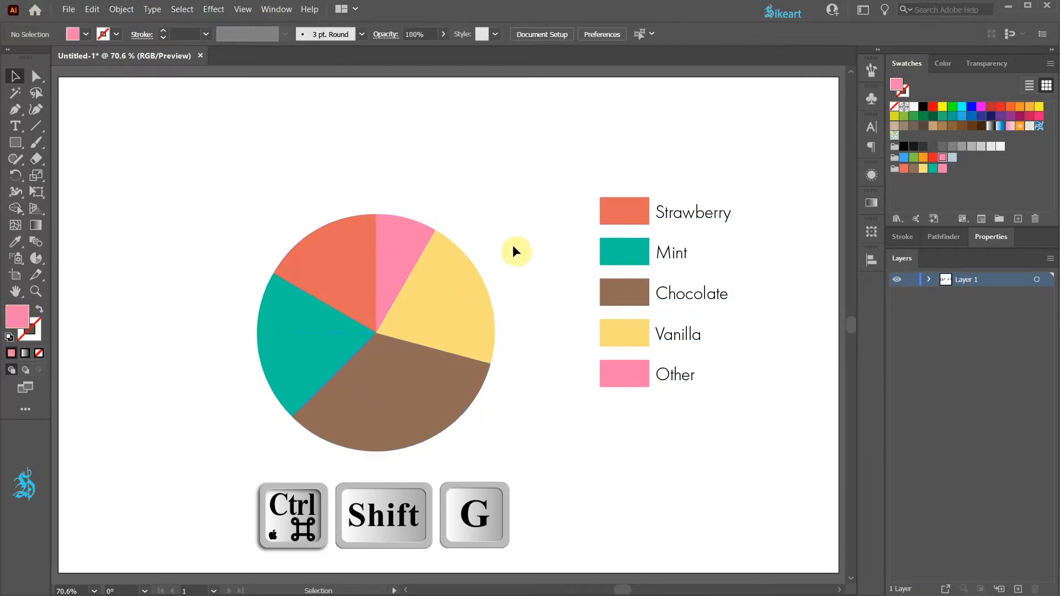
Step: Group the five pie slices and move the pie up and to the left on the artboard
left_click(421, 316, "shift")
left_click_drag(227, 193, 513, 462)
key("a")
key("ctrl+g")
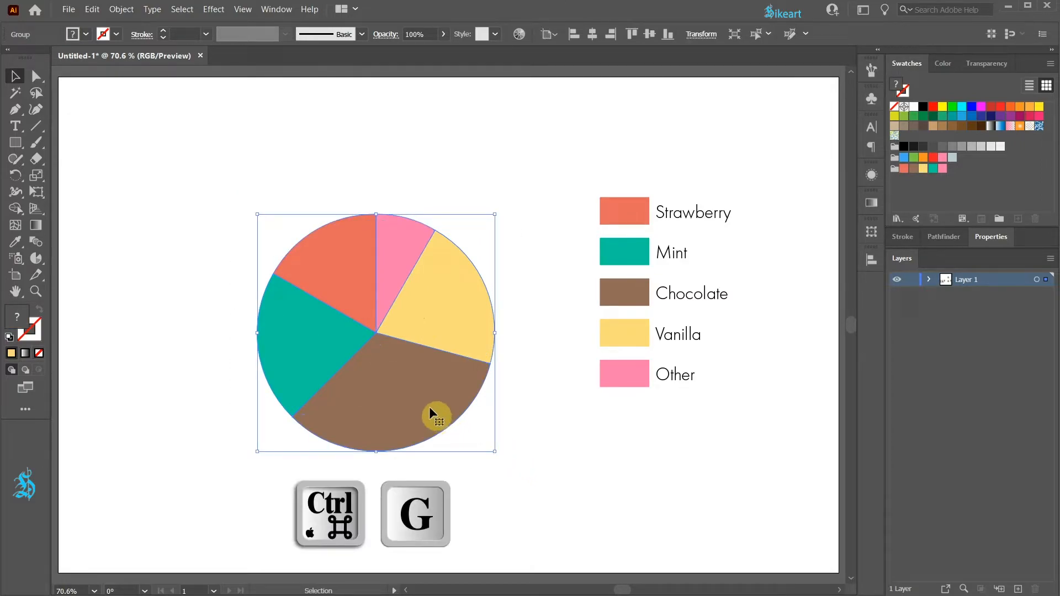
left_click_drag(426, 403, 343, 358)
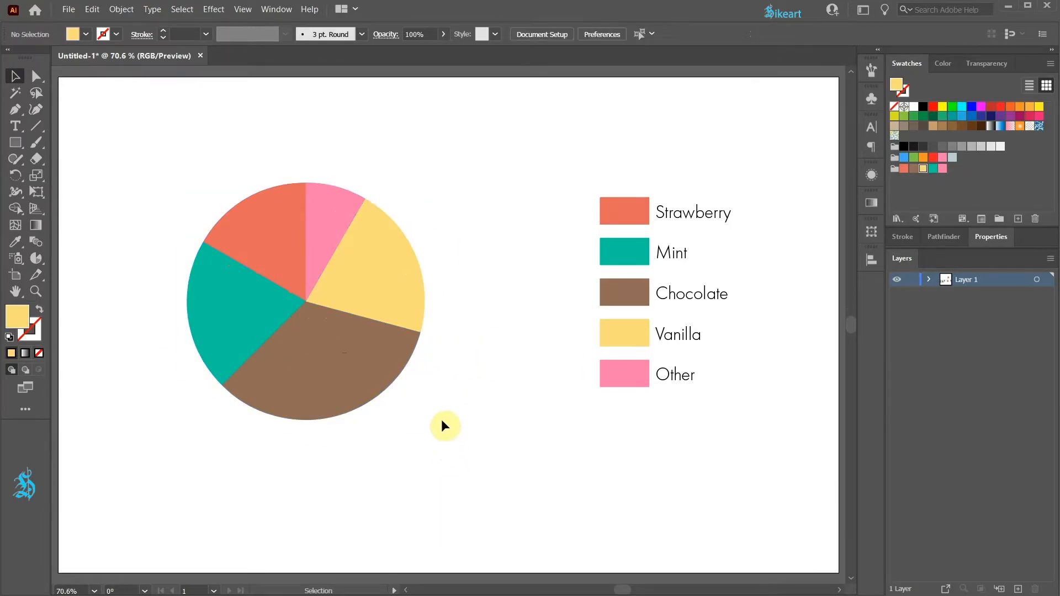
Step: Draw a yellow circle about half the pie's diameter below and to the right of the pie
key("l")
left_click_drag(465, 395, 580, 509)
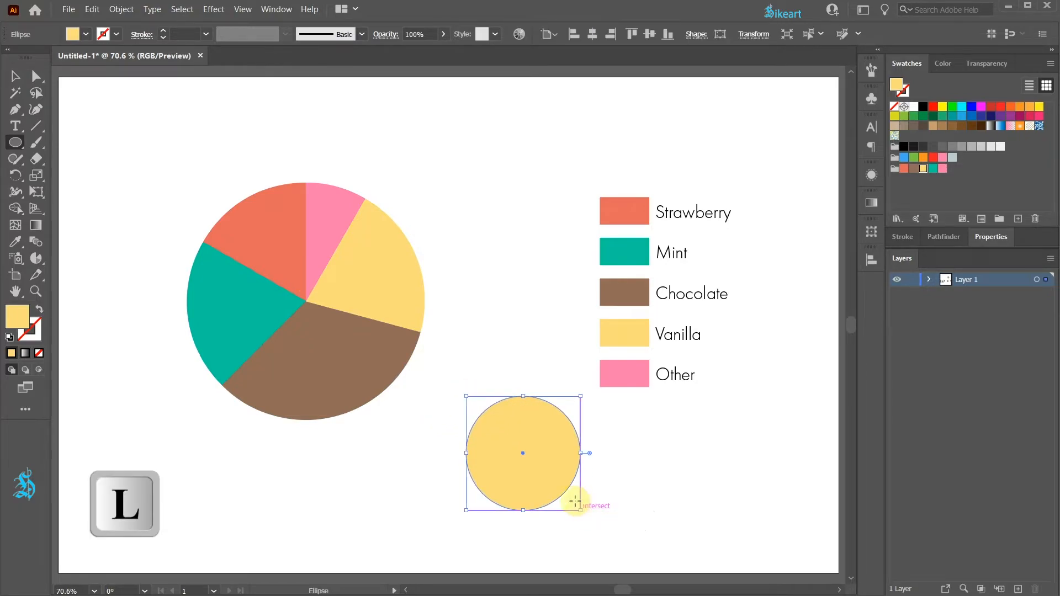
key("v")
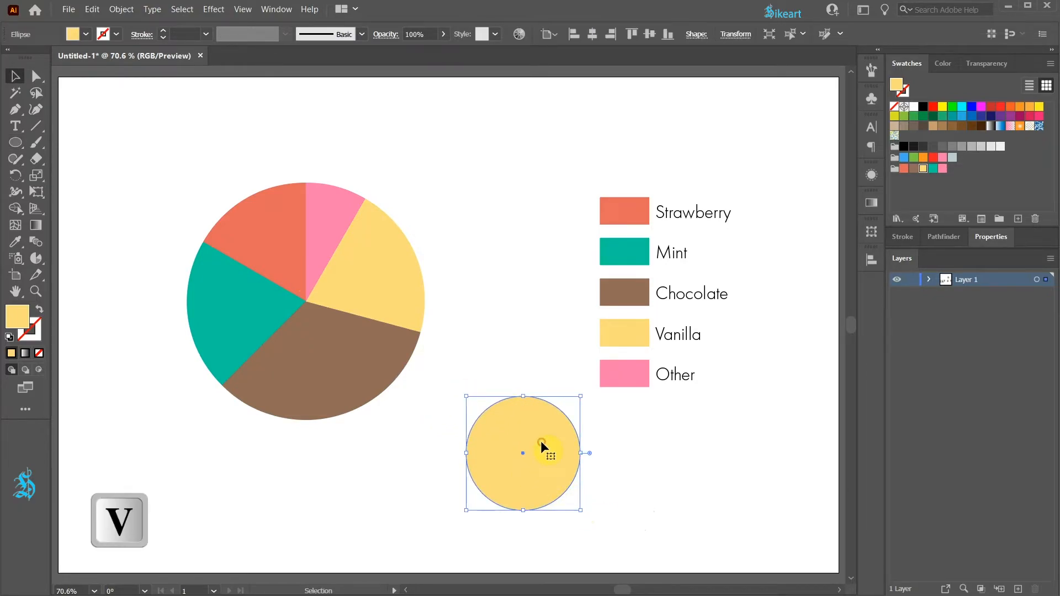
Step: Center the yellow circle horizontally and vertically on the pie, using the pie group as the key object
left_click(367, 293, "shift")
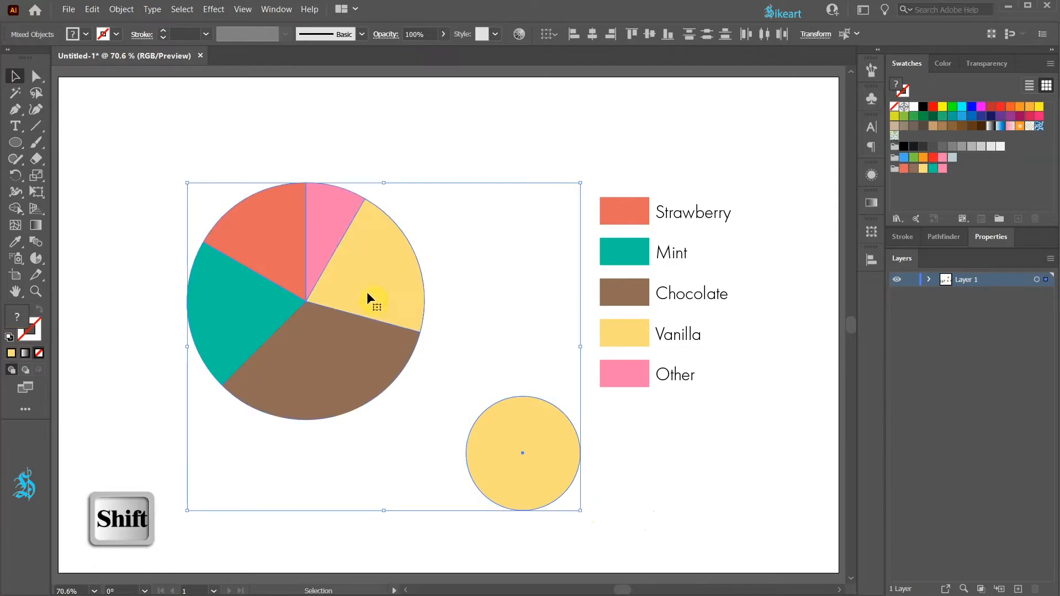
left_click(363, 266)
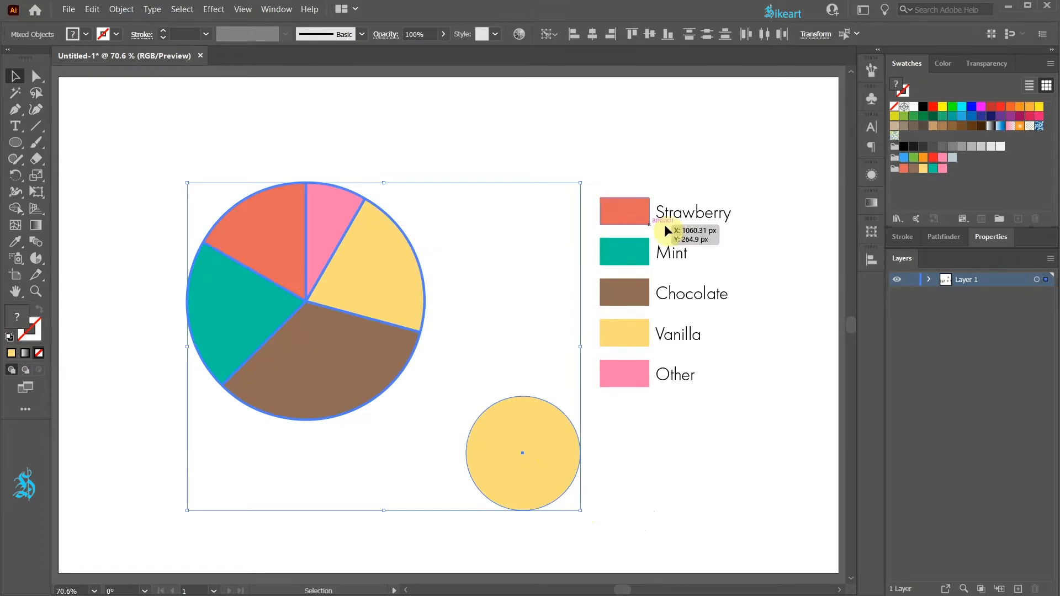
left_click(872, 260)
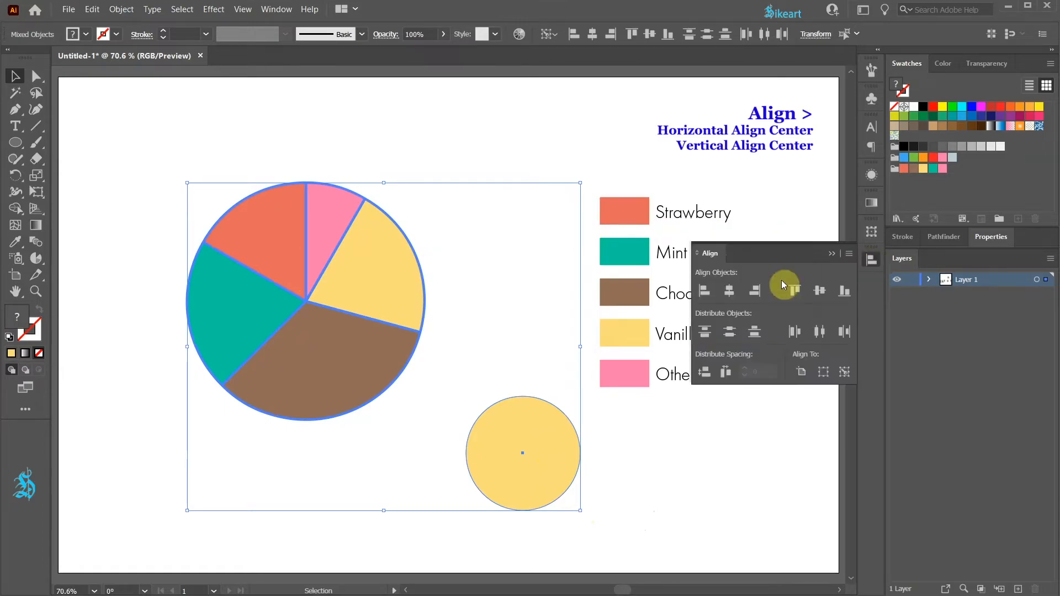
left_click(731, 289)
left_click(820, 292)
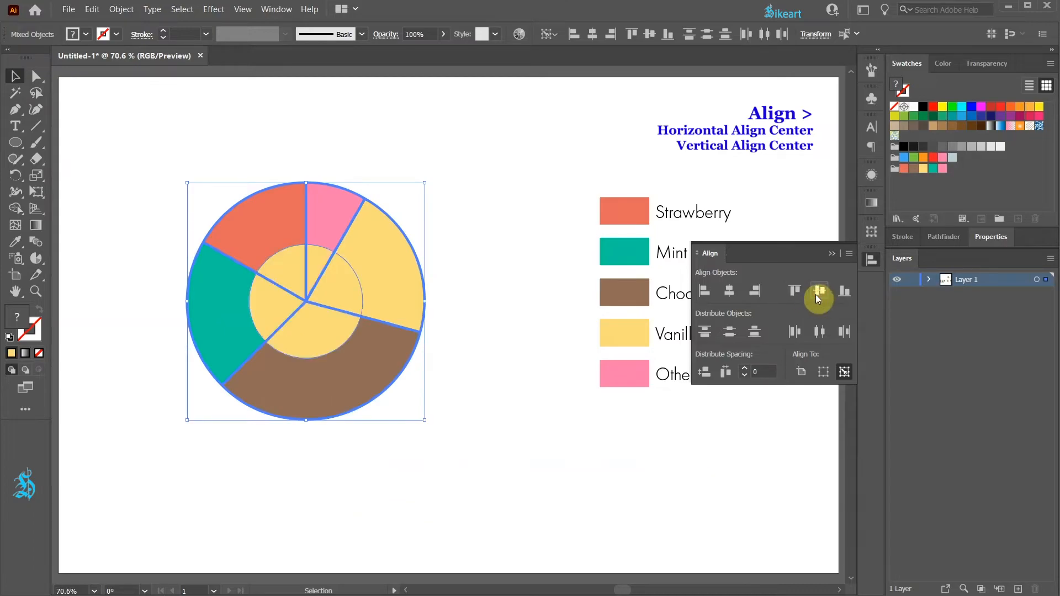
left_click(832, 255)
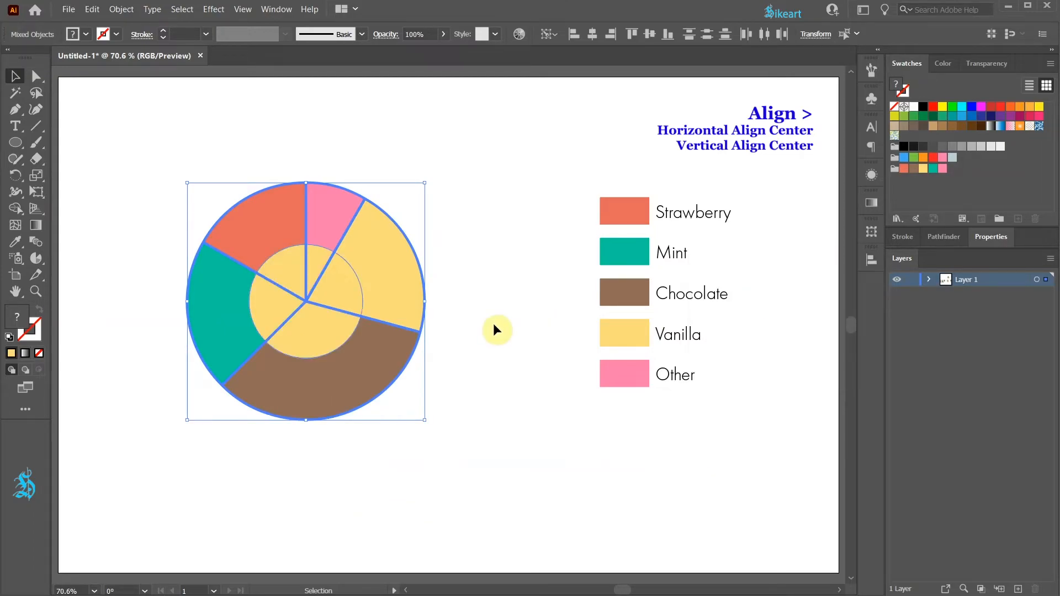
Step: Cut the circular area out of the pie's center with the Shape Builder tool to form a donut
left_click_drag(153, 142, 456, 432)
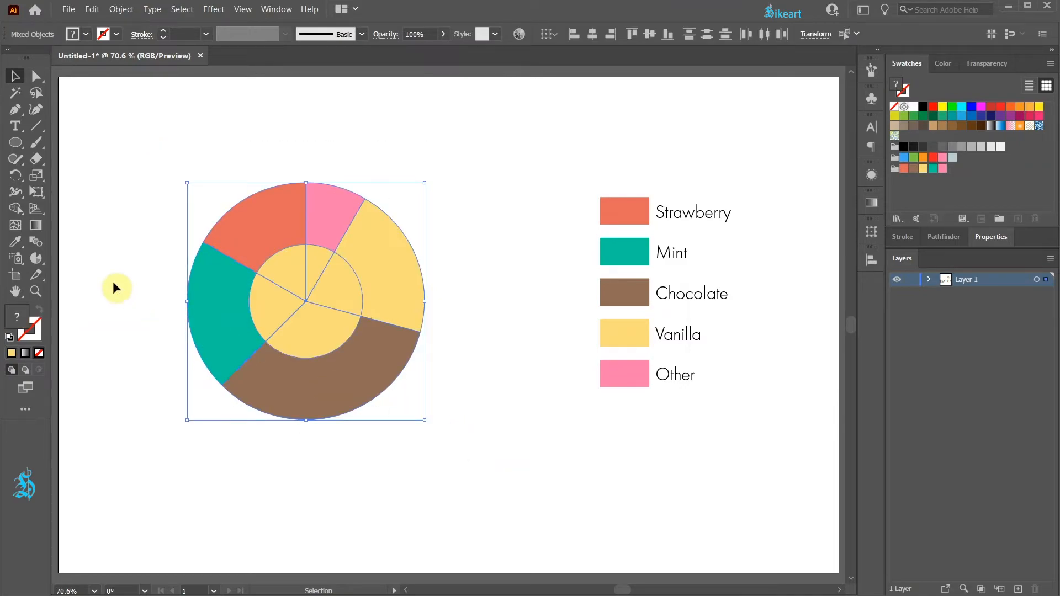
left_click(15, 209)
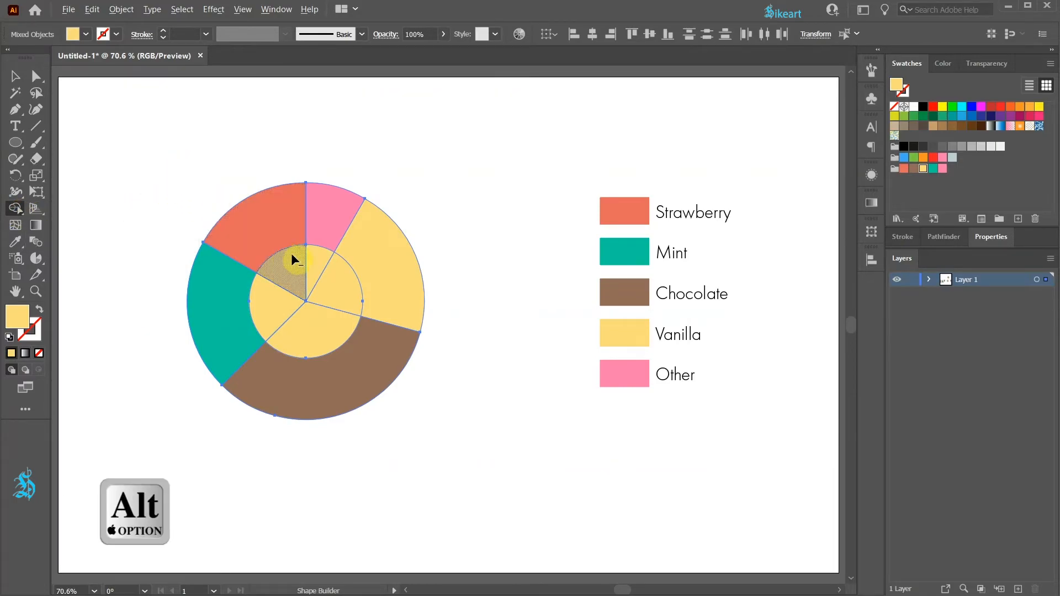
mouse_move(313, 262)
left_mouse_down()
mouse_move(271, 282)
mouse_move(299, 335)
left_mouse_up()
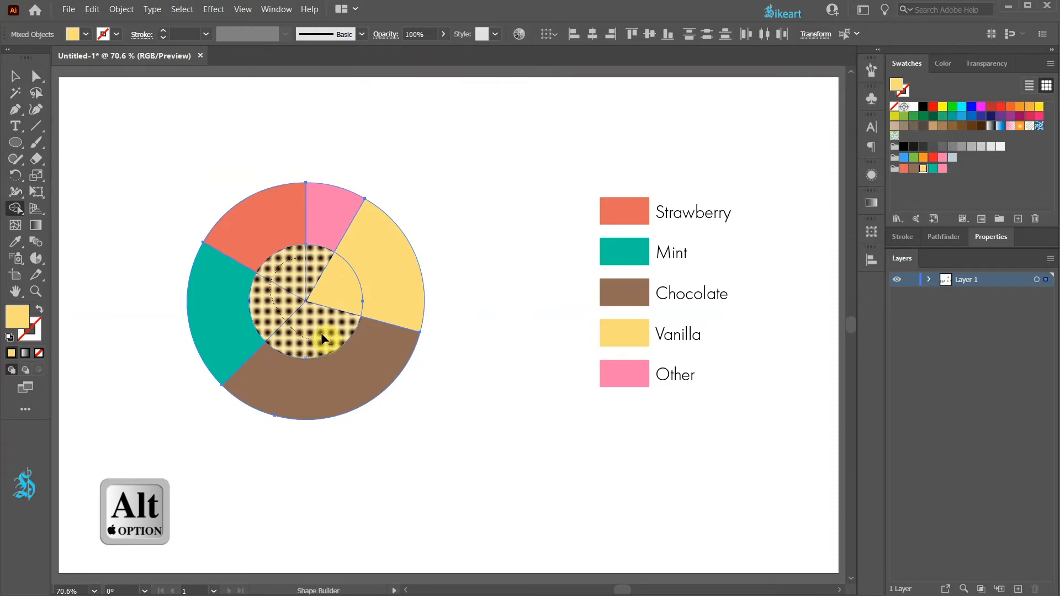
left_click_drag(287, 267, 286, 279)
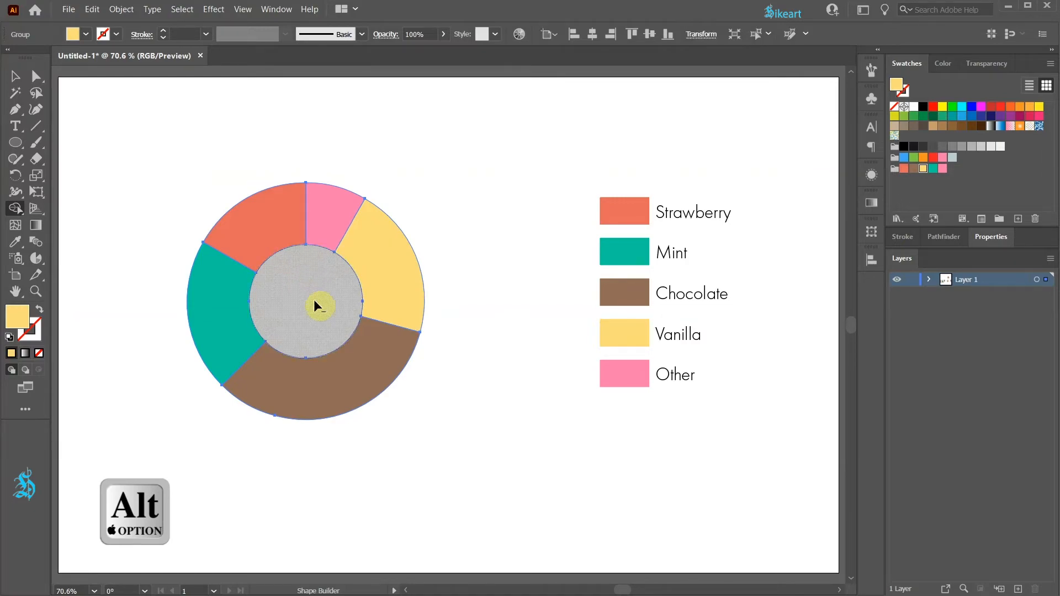
key("v")
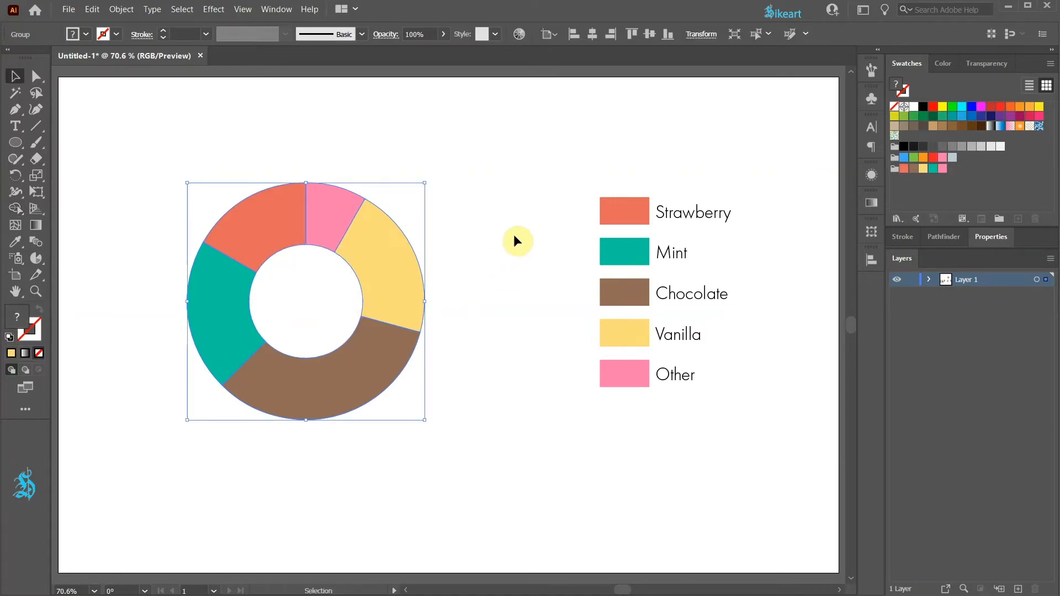
Step: Deselect the donut and briefly show the transparency grid to check that its center is empty
left_click(511, 237)
key("a")
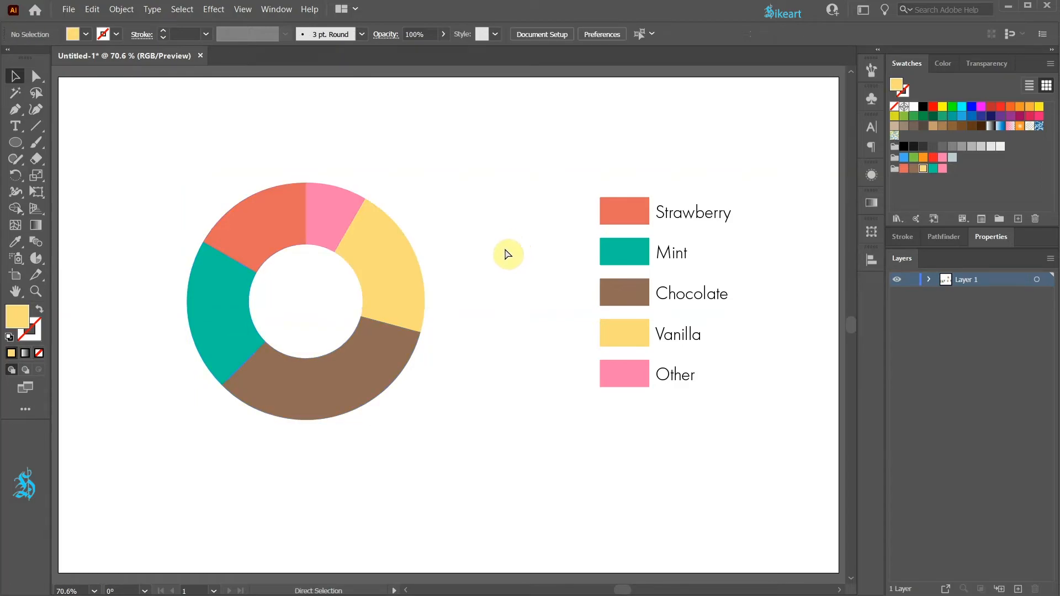
key("ctrl+shift+d")
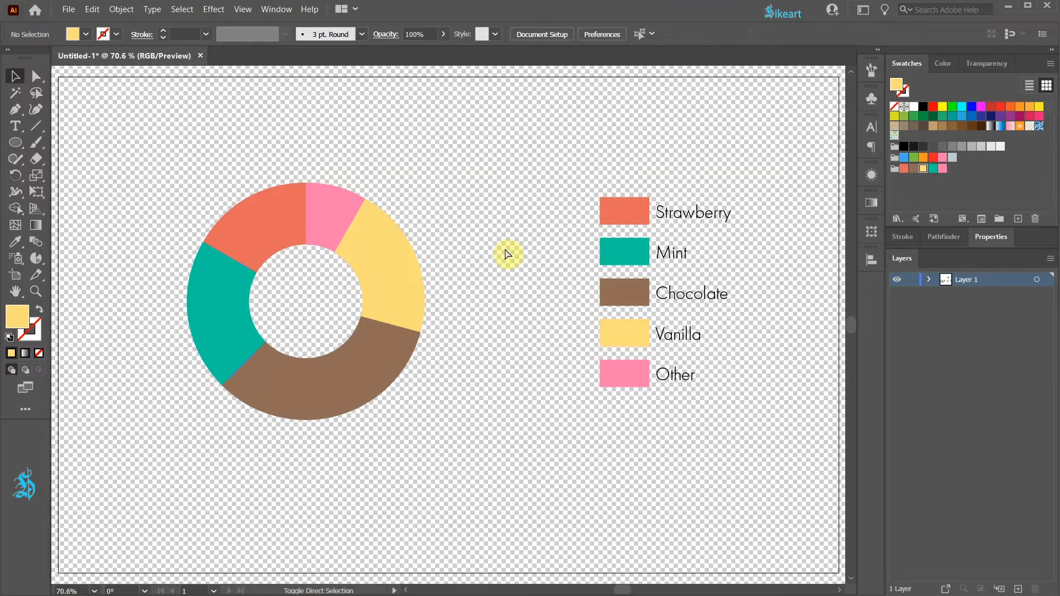
key("ctrl+shift+d")
Step: Start a 3D Extrude & Bevel effect on the donut group with a custom rotation of 38°, -27° and 21°
left_click(288, 233)
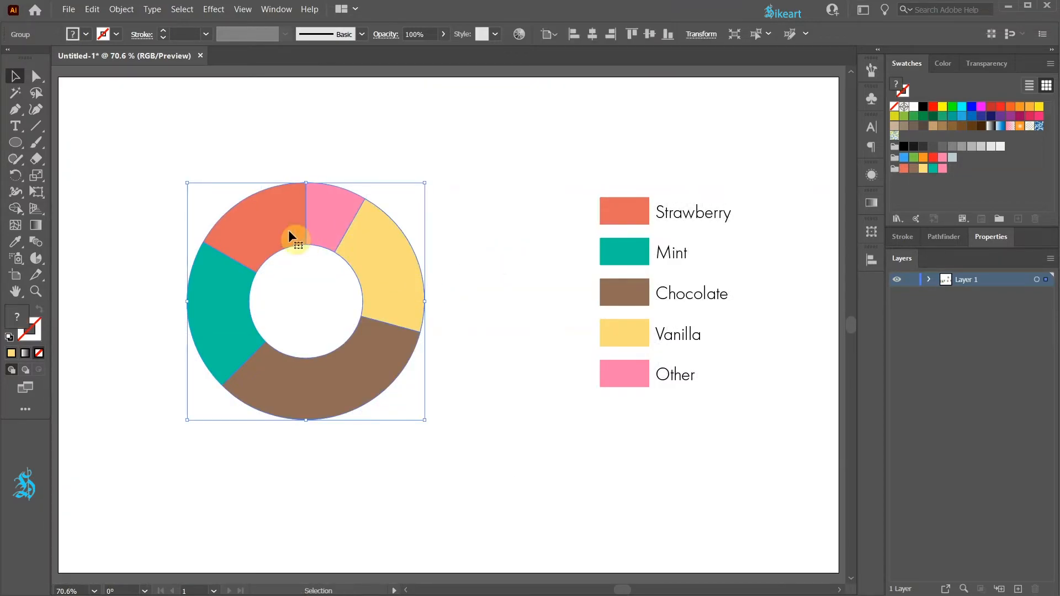
left_click(214, 10)
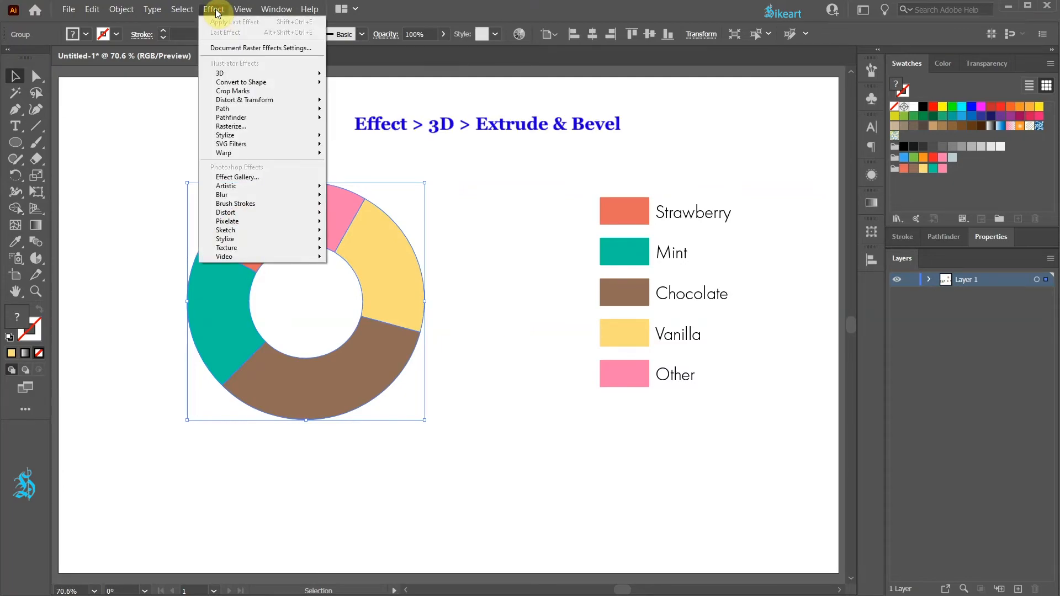
mouse_move(247, 76)
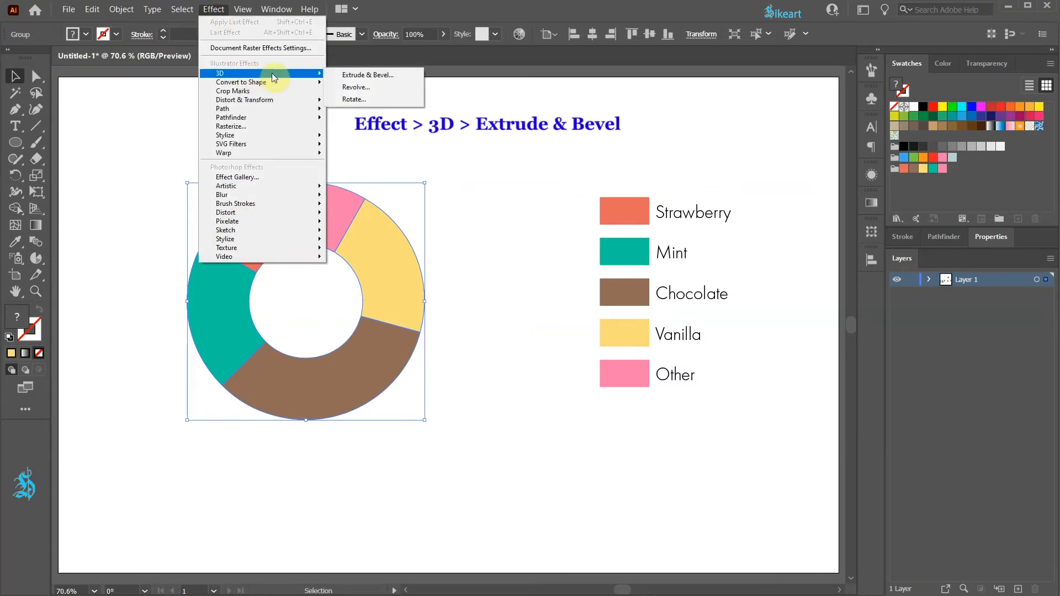
left_click(369, 75)
mouse_move(717, 188)
left_mouse_down()
mouse_move(732, 147)
mouse_move(703, 161)
mouse_move(745, 196)
mouse_move(724, 199)
left_mouse_up()
Step: Move the 3D effect's light to the upper edge of the shading sphere and set the ambient light to 68%
left_click(804, 354)
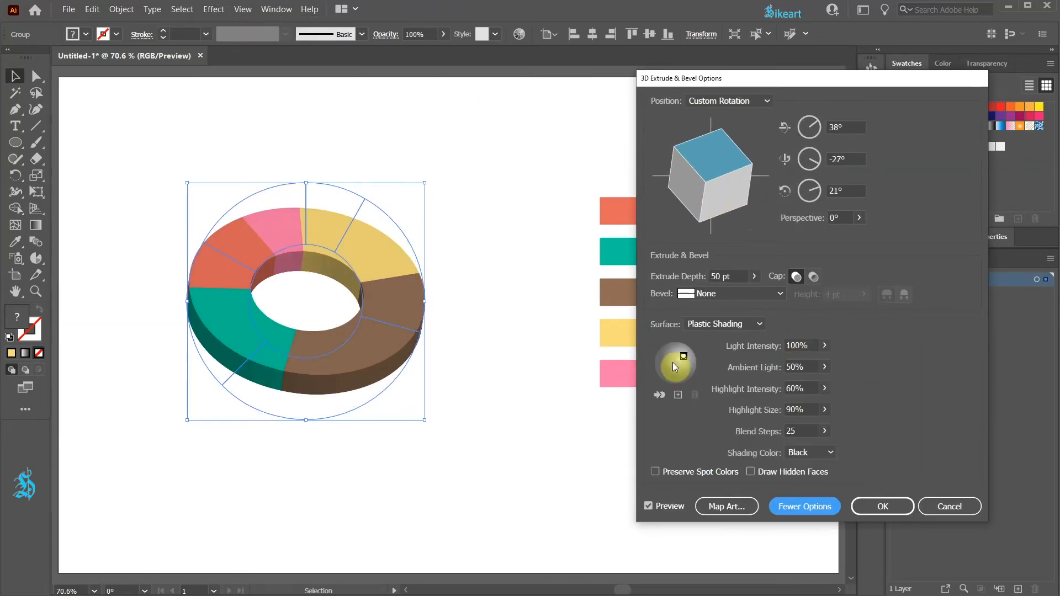
mouse_move(668, 352)
left_mouse_down()
mouse_move(658, 369)
mouse_move(684, 346)
left_mouse_up()
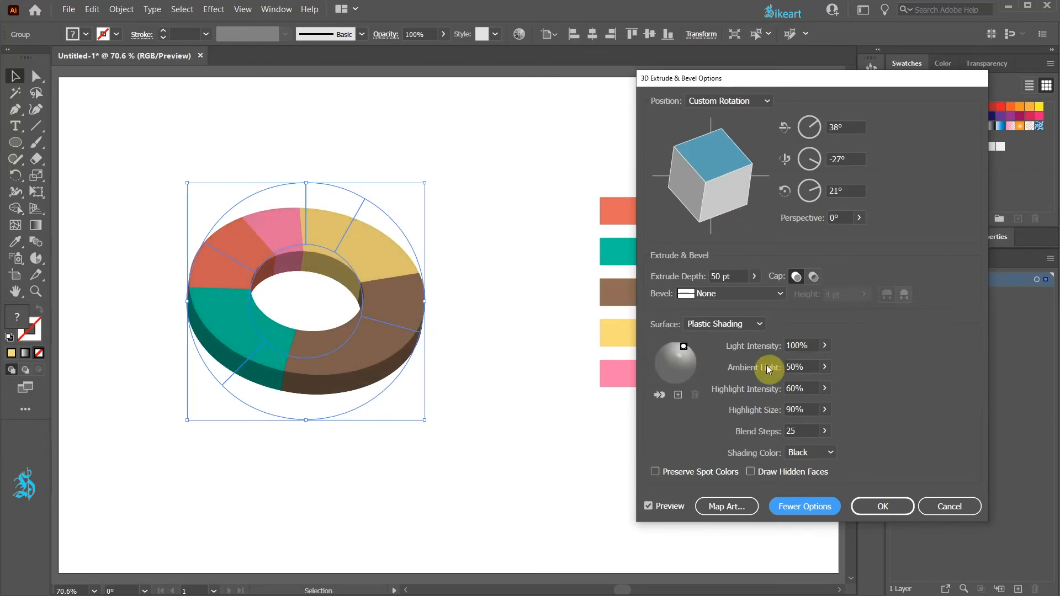
left_click(824, 367)
left_click_drag(799, 379, 808, 381)
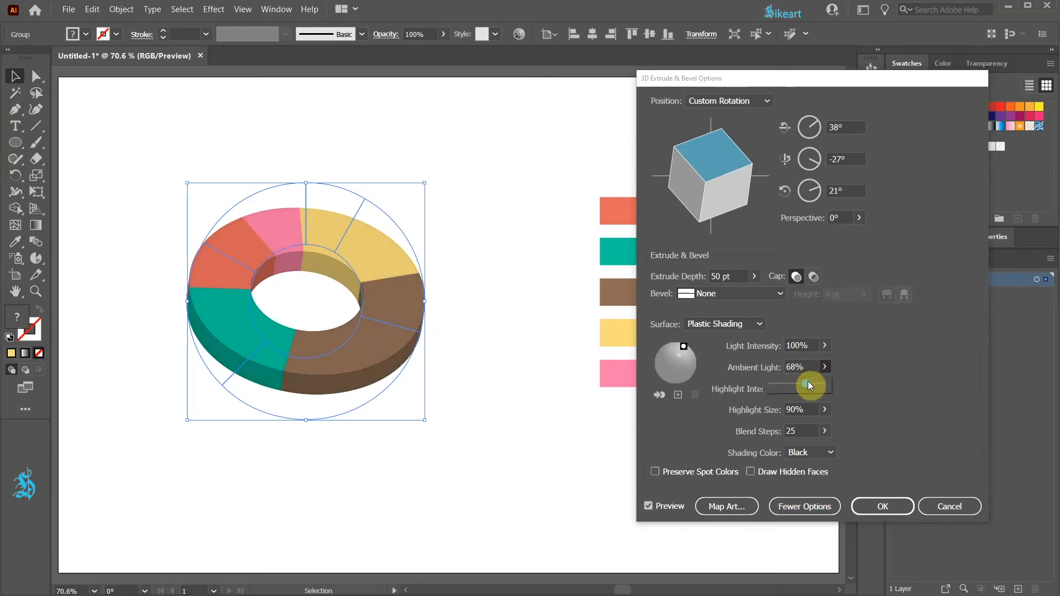
Step: Set the extrude depth to 75 pt and apply the 3D effect to the donut
left_click(734, 276)
key("Up")
key("Up")
key("Up")
key("Up")
key("Up")
key("Up")
key("Up")
key("Up")
key("Up")
key("Up")
key("Up")
key("Up")
key("Up")
key("Up")
key("Up")
key("Up")
key("Up")
key("Up")
key("Up")
key("Up")
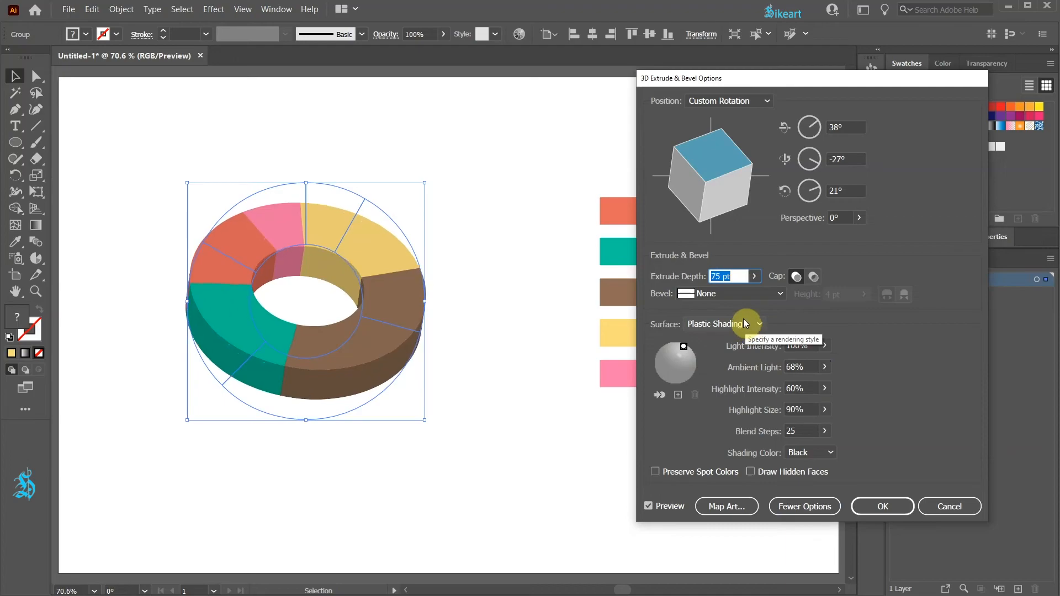
left_click(878, 506)
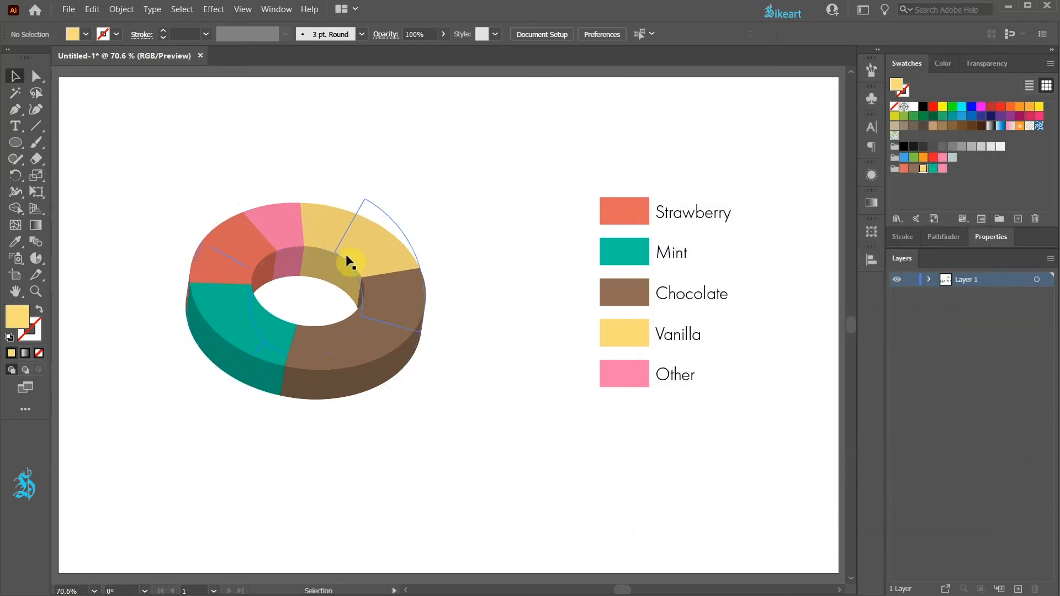
Step: Hide the donut's 3D Extrude & Bevel effect and move only the strawberry slice about 40 px left and 75 px up
left_click(871, 176)
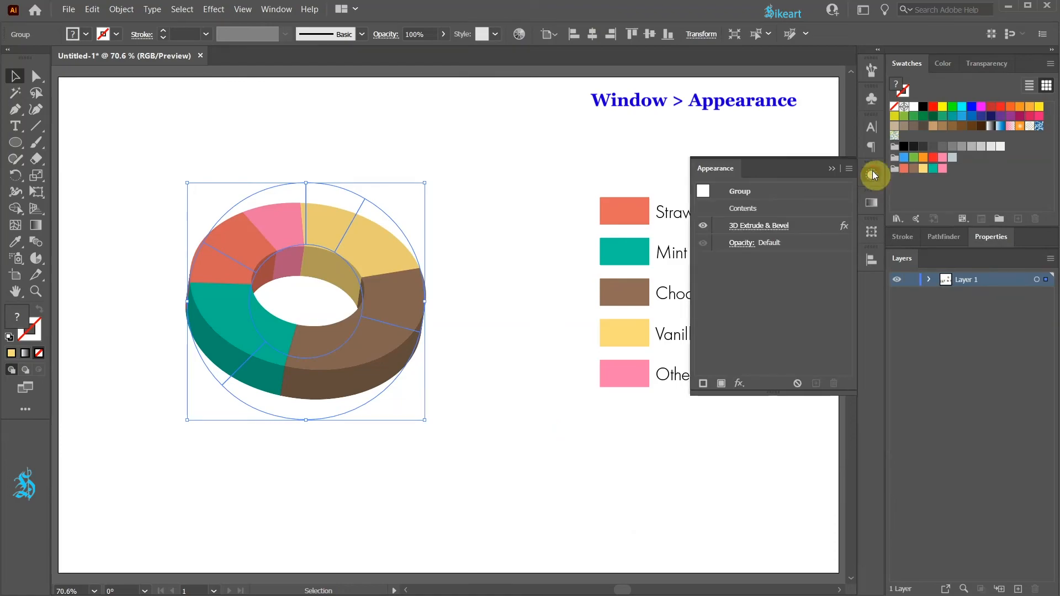
left_click(703, 226)
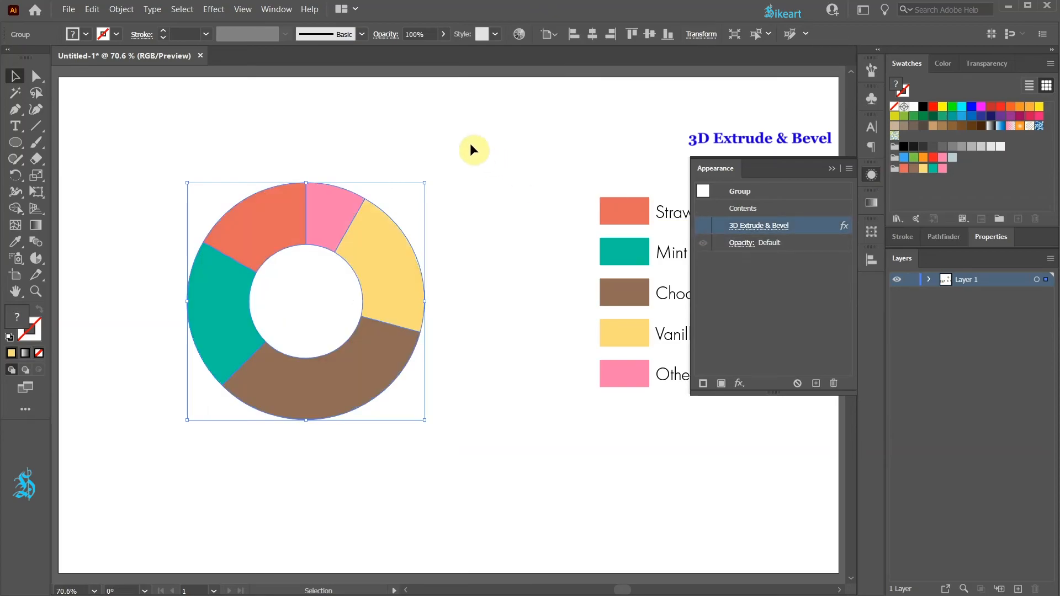
key("a")
left_click(455, 144)
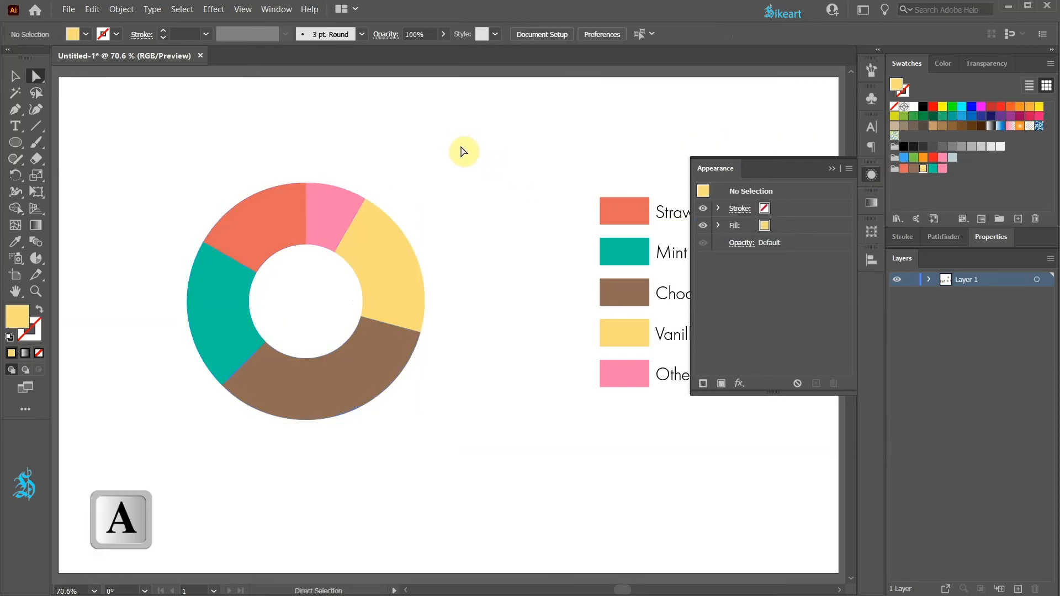
left_click(277, 228)
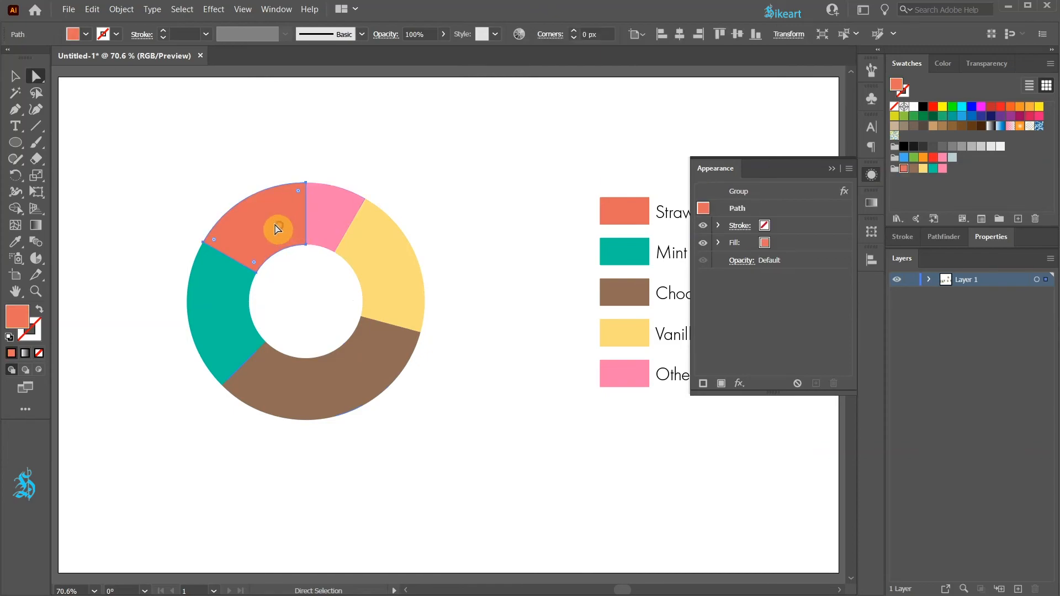
left_click_drag(275, 226, 252, 182)
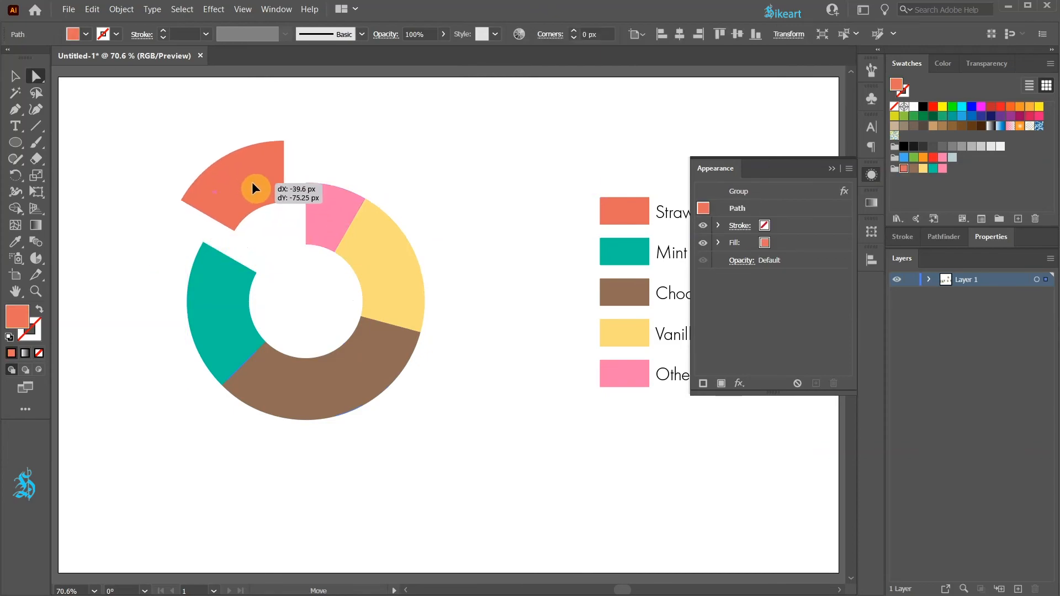
Step: Turn the 3D Extrude & Bevel effect back on for the whole donut group and deselect it
key("v")
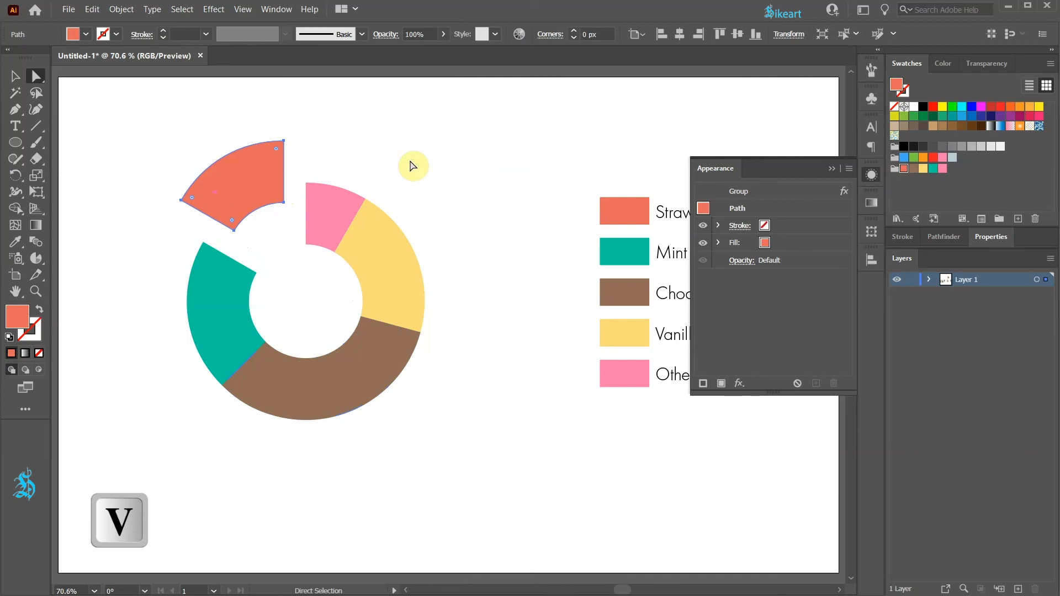
left_click(332, 212)
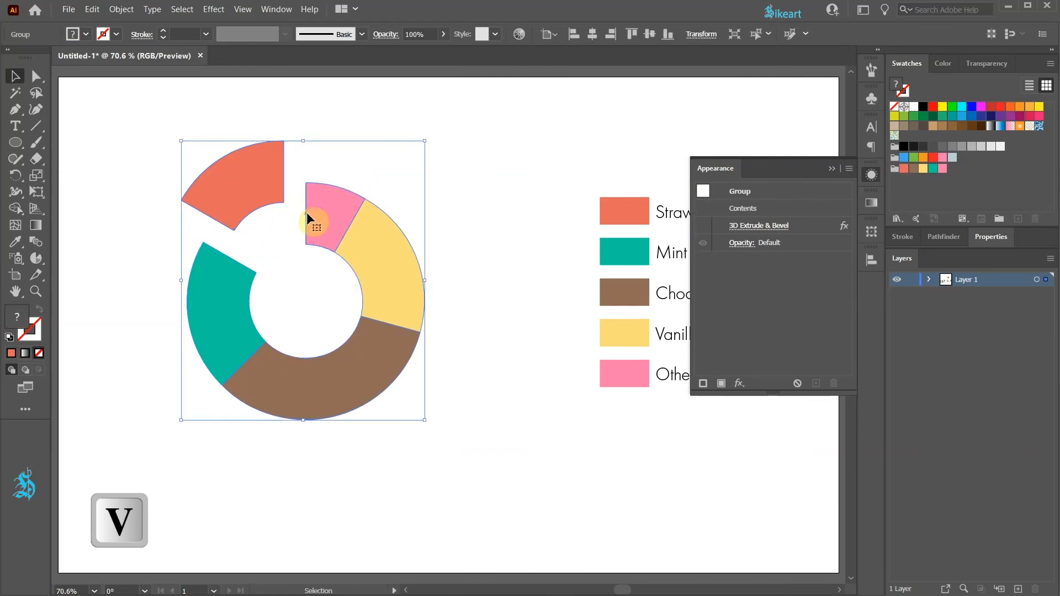
left_click(606, 219)
left_click(704, 227)
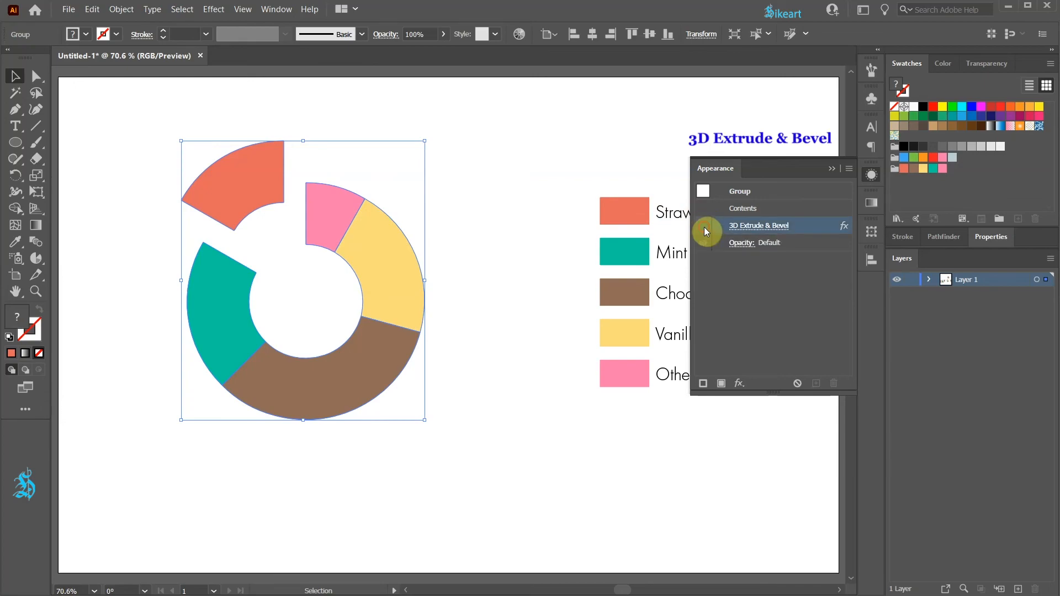
left_click(558, 312)
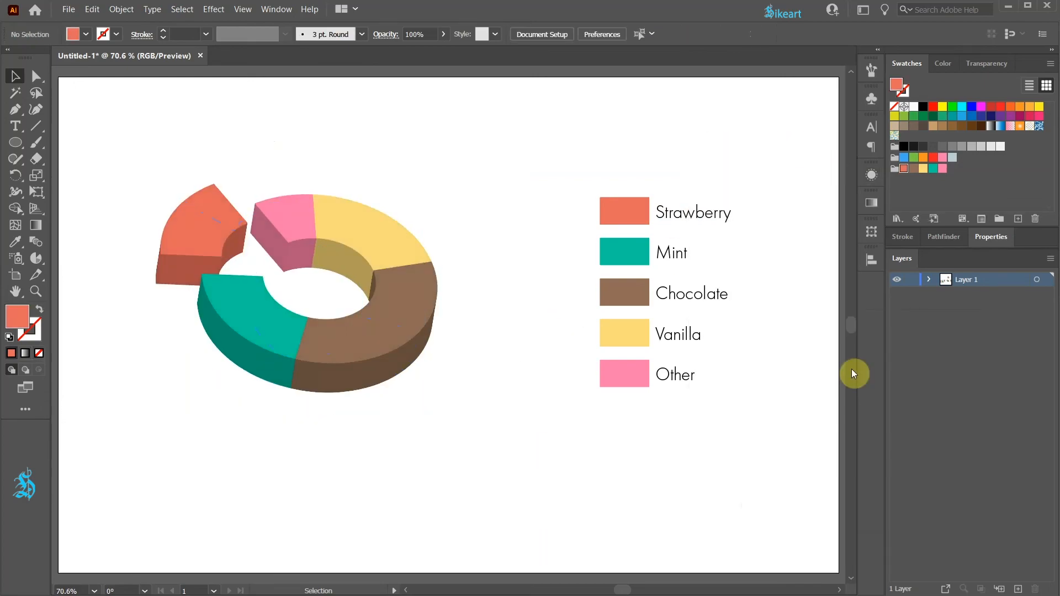